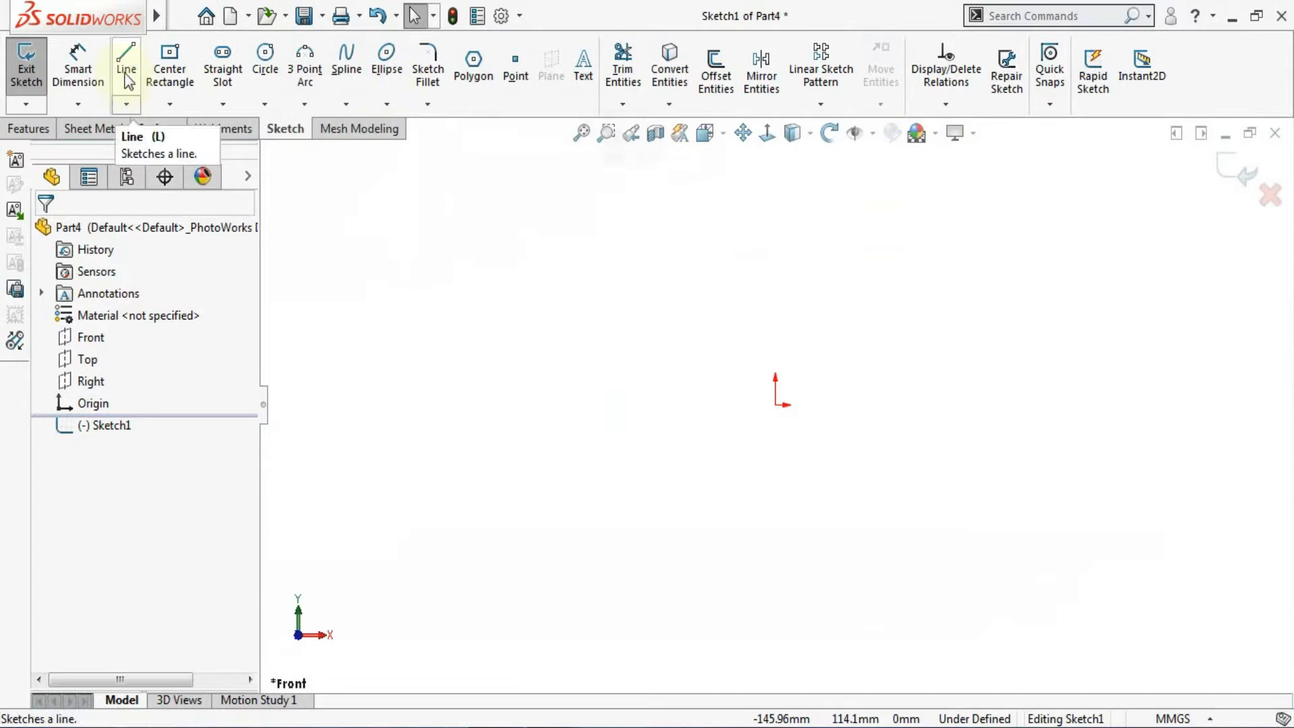
# Step: Sketch a closed stepped half-profile of eleven lines starting at the origin, about 85 mm wide, with a sloped edge on its upper inner side
pyautogui.click(775, 404)
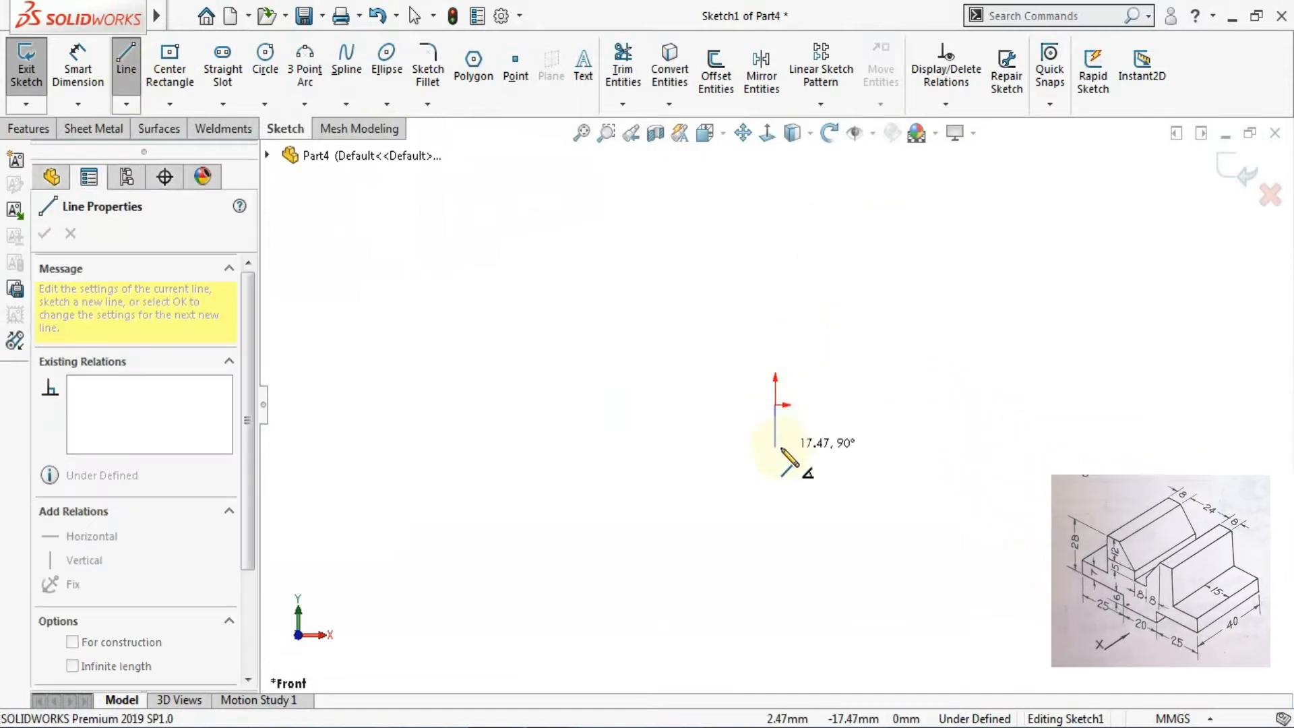
pyautogui.click(843, 404)
pyautogui.click(843, 370)
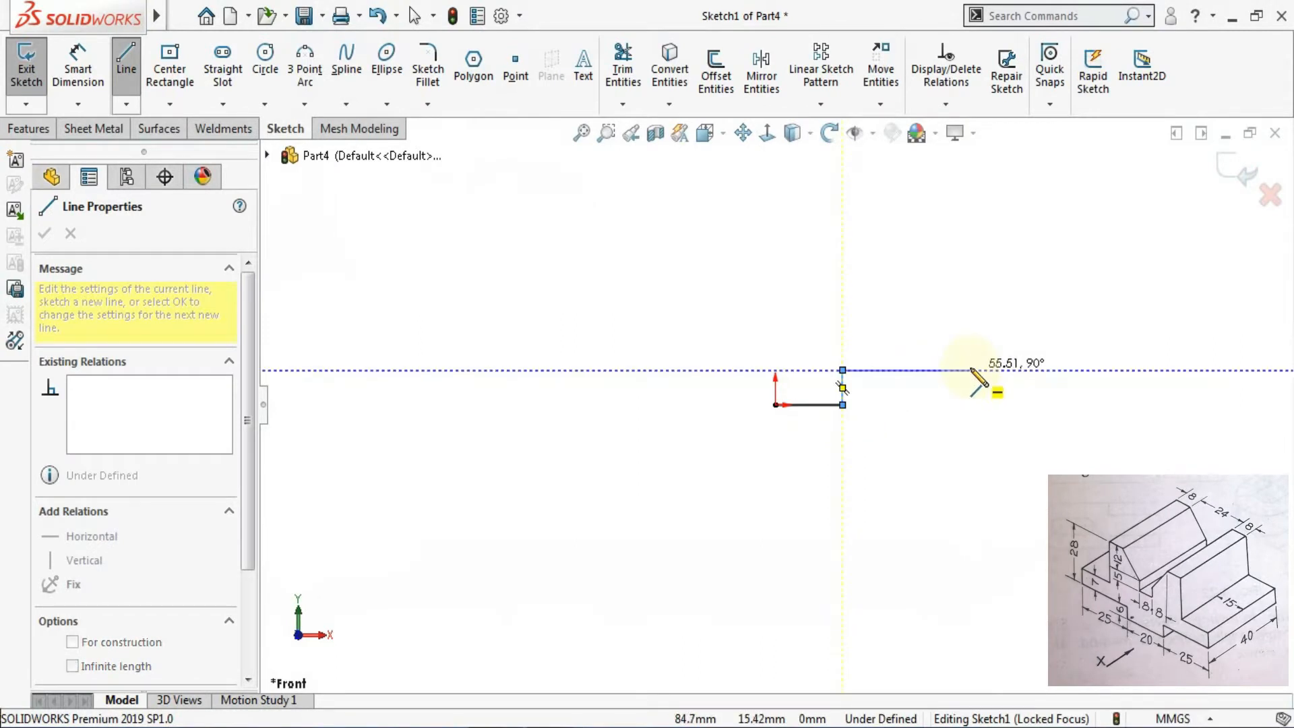
pyautogui.click(971, 370)
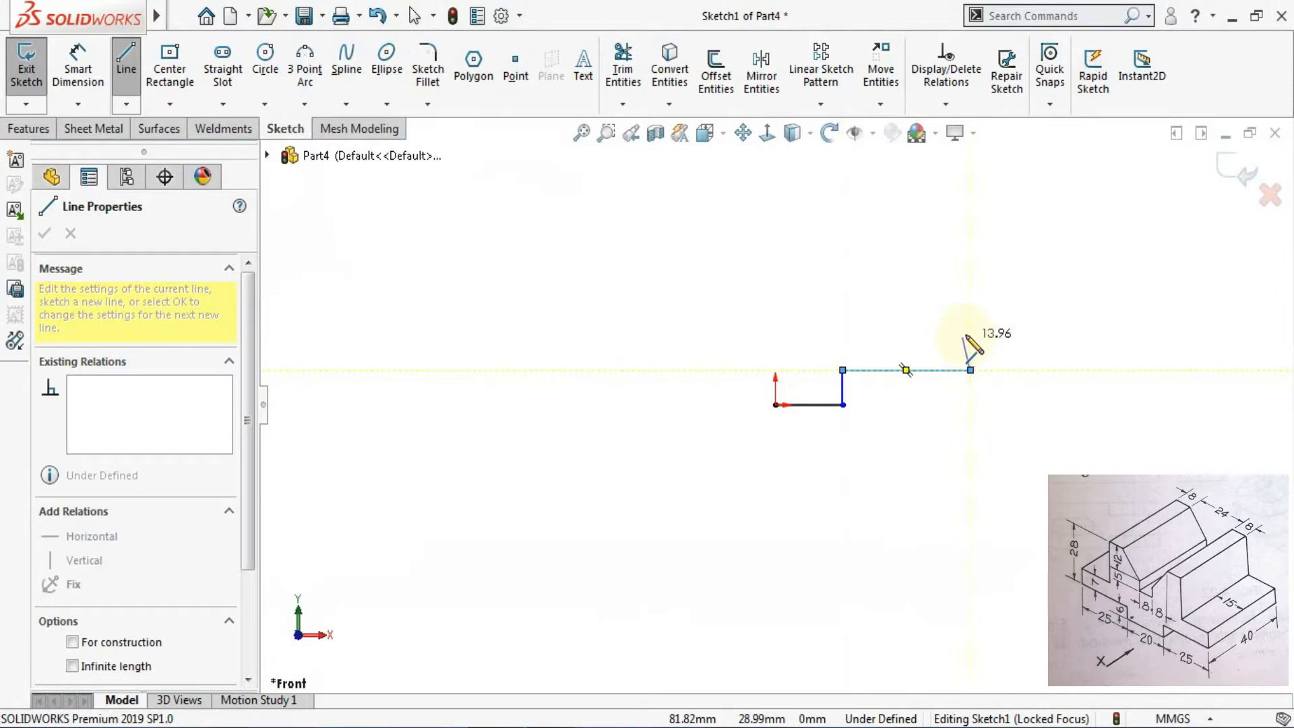
pyautogui.click(971, 336)
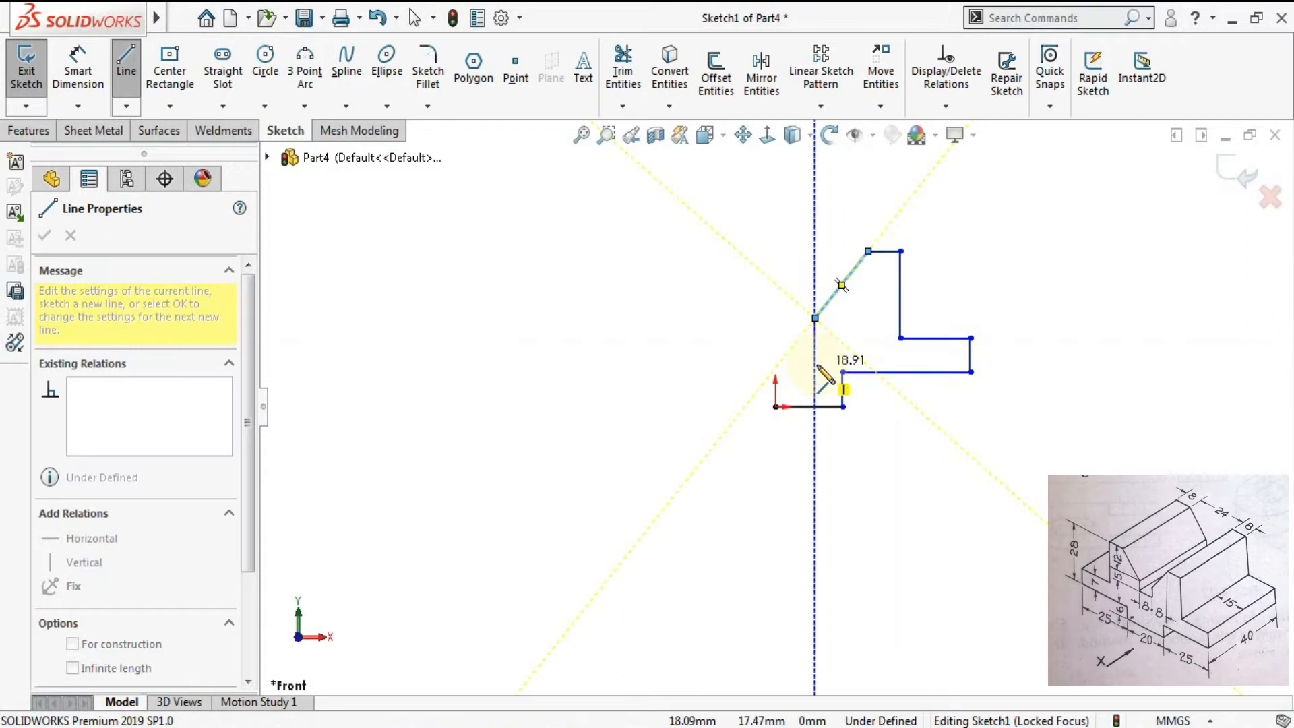
pyautogui.click(816, 364)
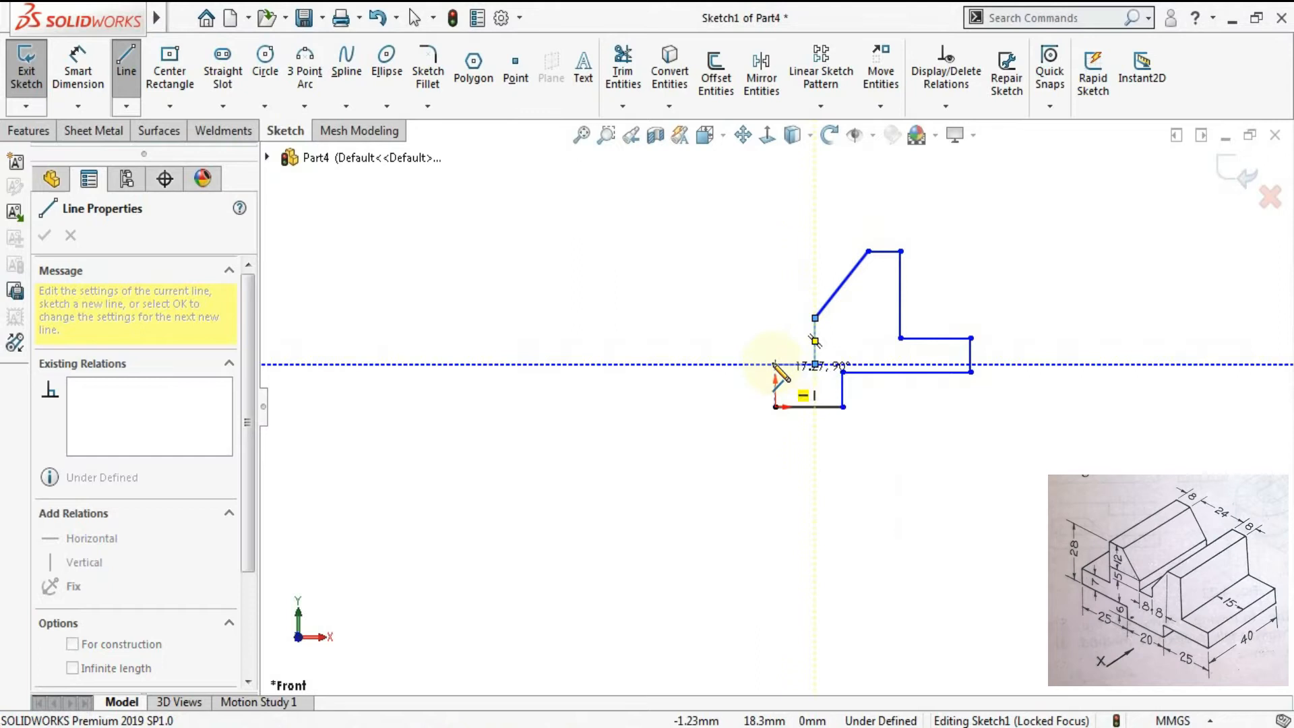
pyautogui.click(776, 364)
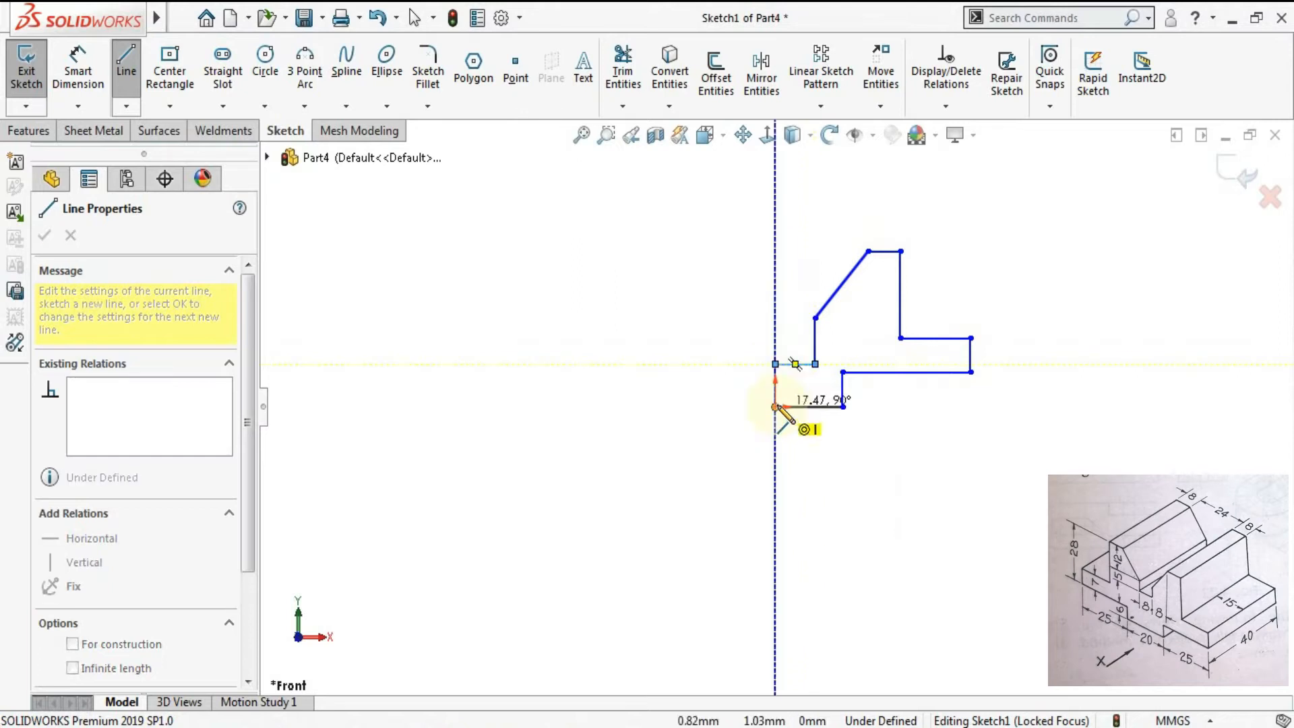
pyautogui.click(775, 406)
pyautogui.press('Escape')
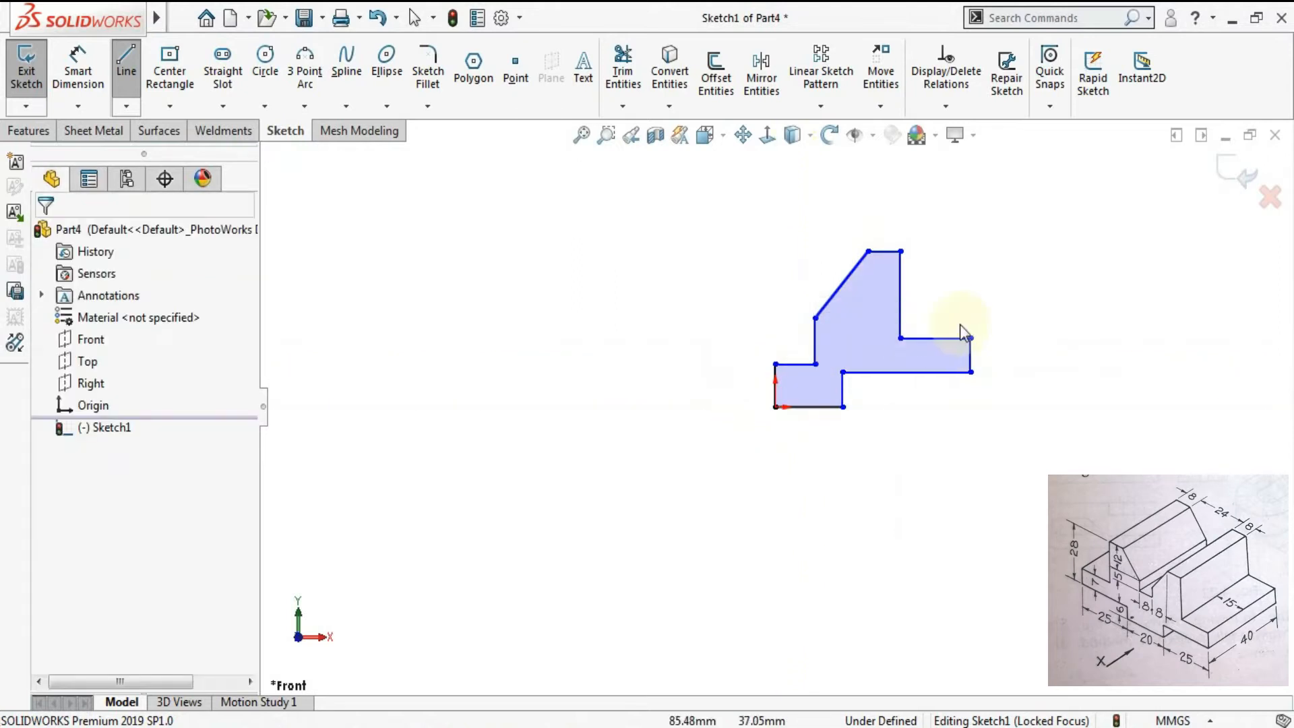
# Step: Convert the vertical line rising from the origin into construction geometry to serve as the profile's centreline
pyautogui.scroll(-4, 958, 325)
pyautogui.click(81, 80)
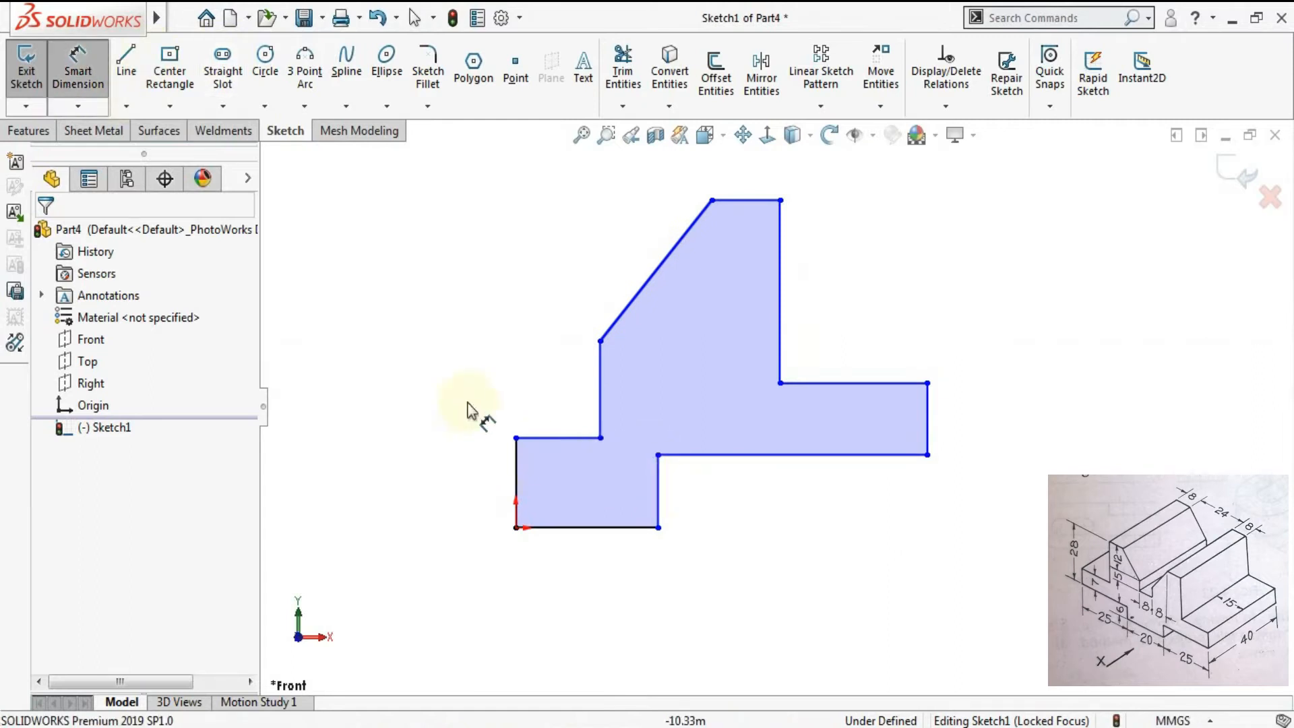
pyautogui.press('Escape')
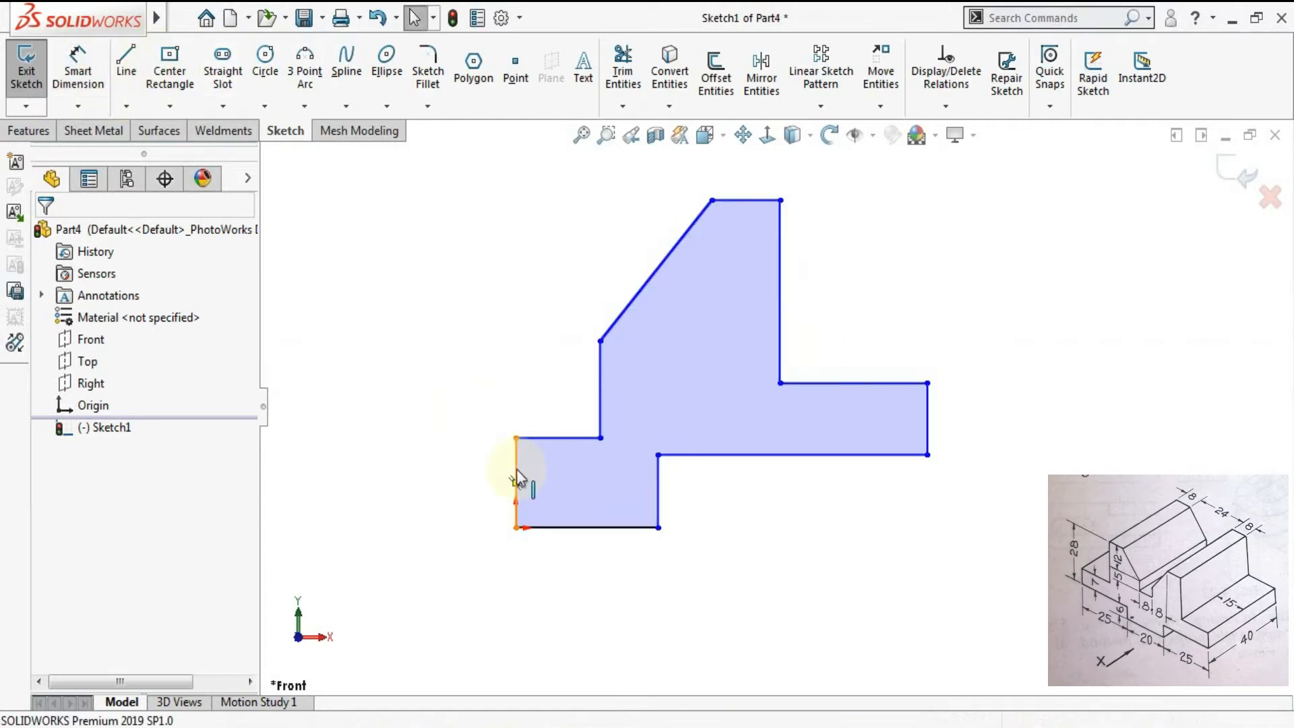
pyautogui.click(518, 477)
# Step: Dimension the short lower vertical edge from the construction line as a doubled distance of 20 mm
pyautogui.click(78, 73)
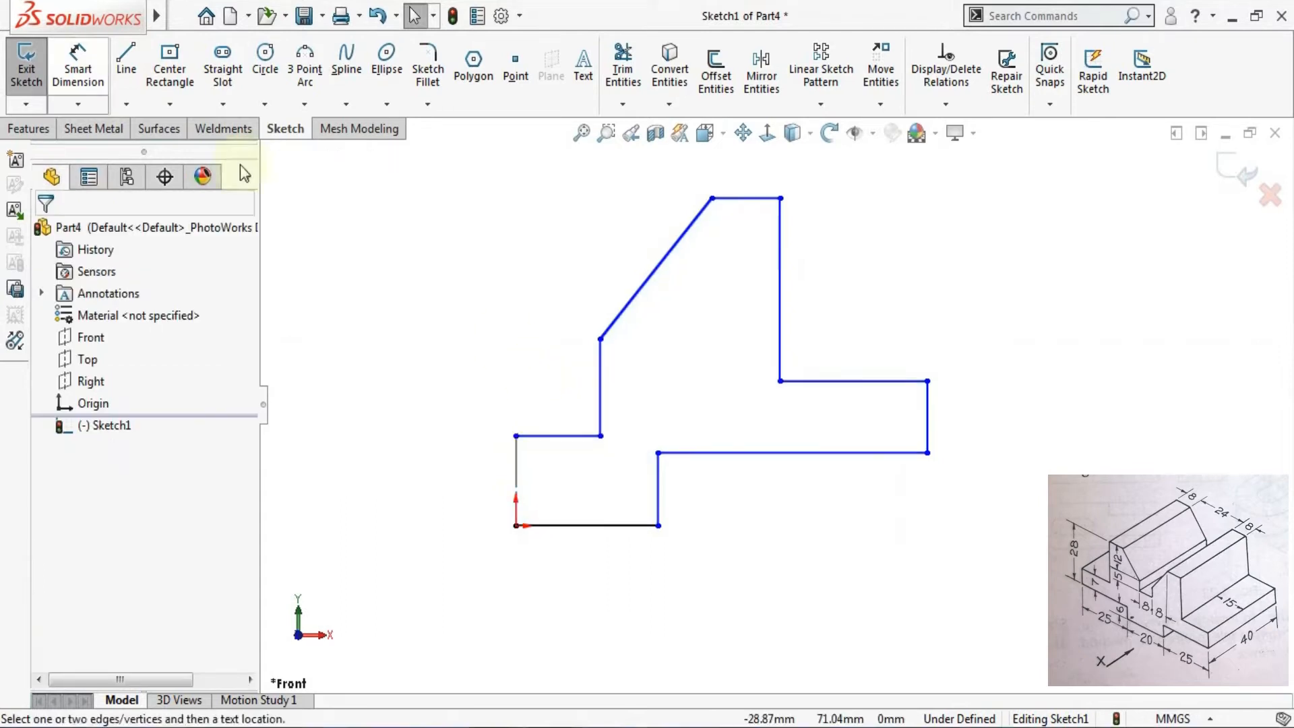
pyautogui.click(519, 470)
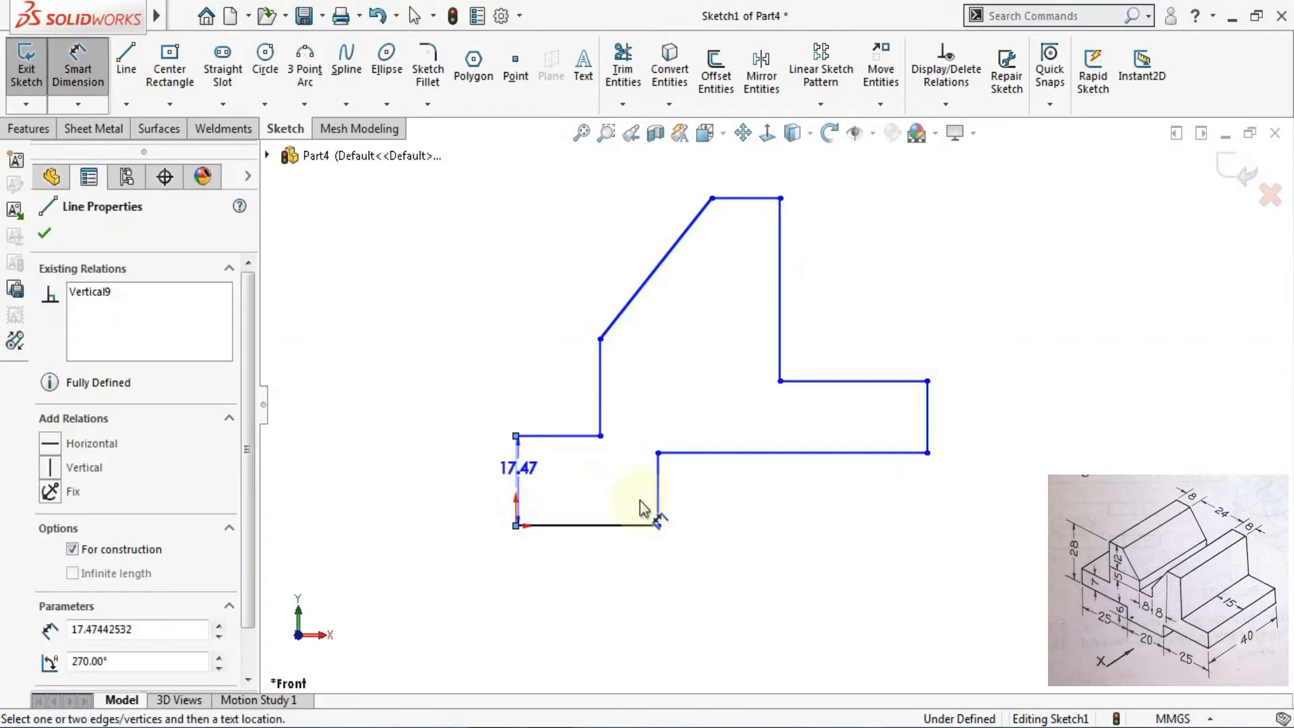
pyautogui.click(657, 488)
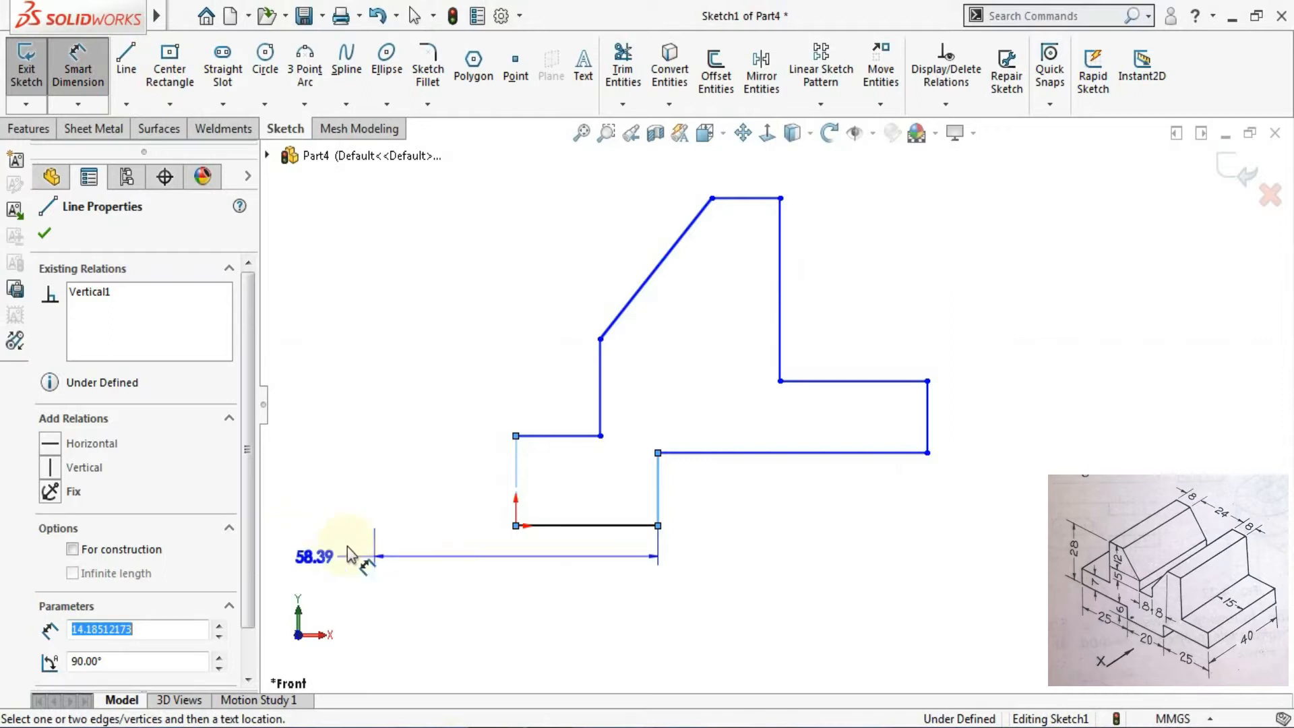
pyautogui.click(347, 548)
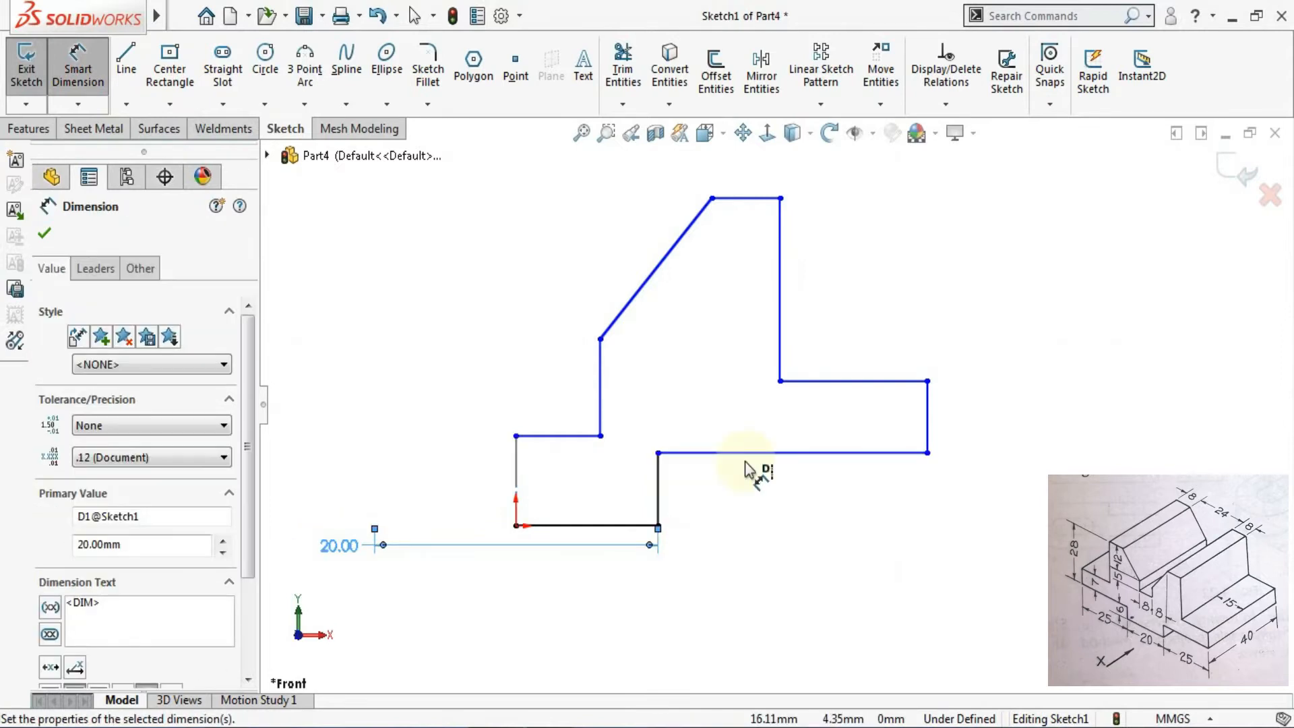
pyautogui.press('Escape')
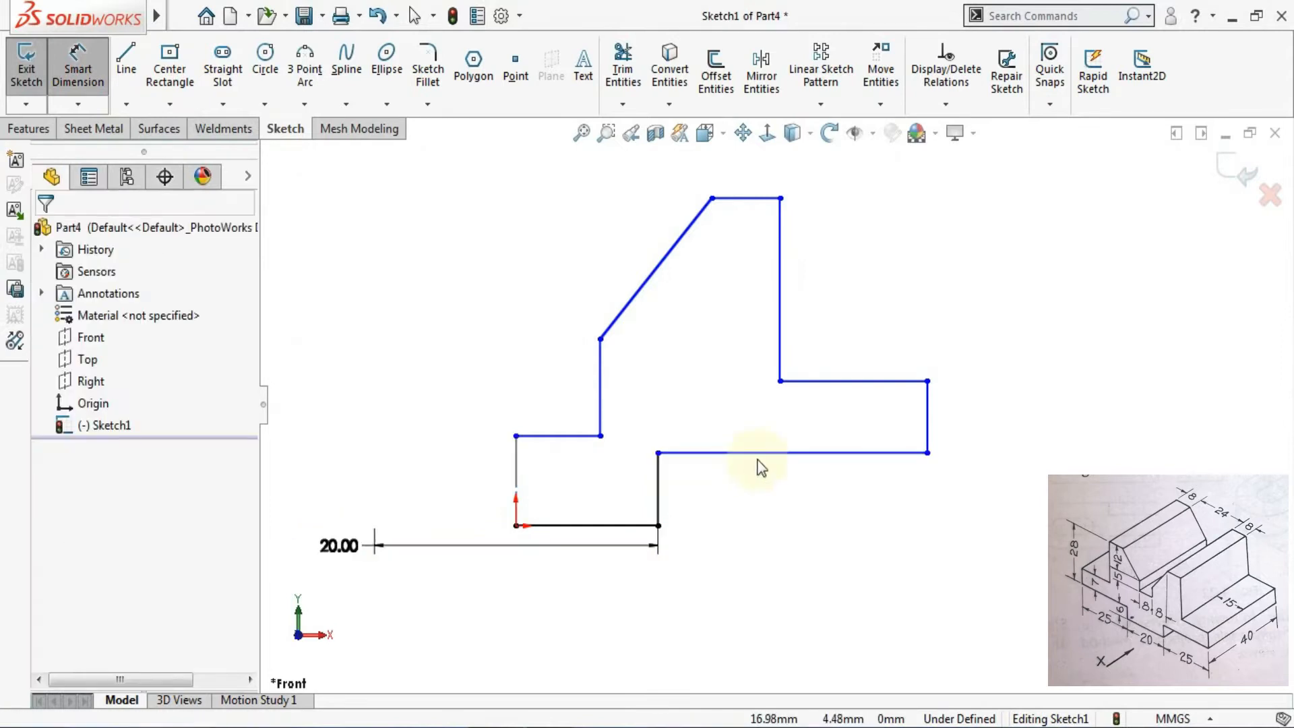
# Step: Dimension the long underside edge of the base flange to 25 mm
pyautogui.click(77, 68)
pyautogui.click(802, 453)
pyautogui.click(816, 513)
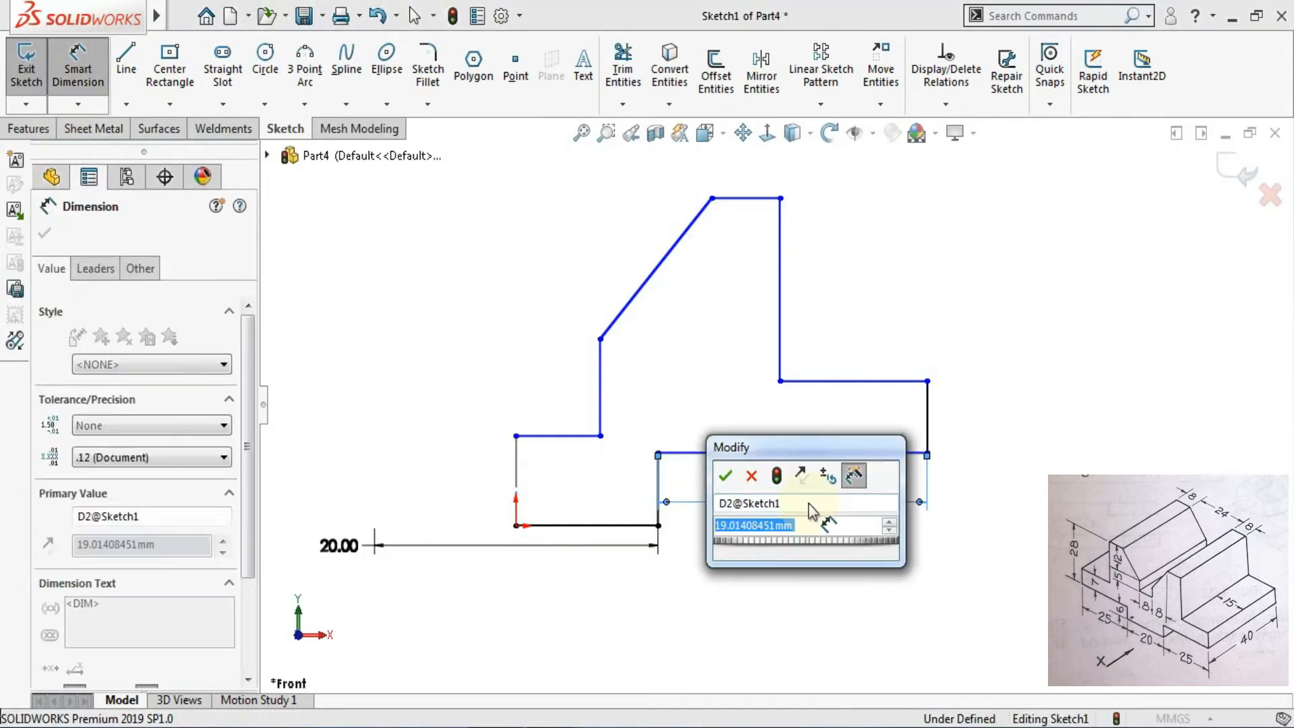
pyautogui.write('25')
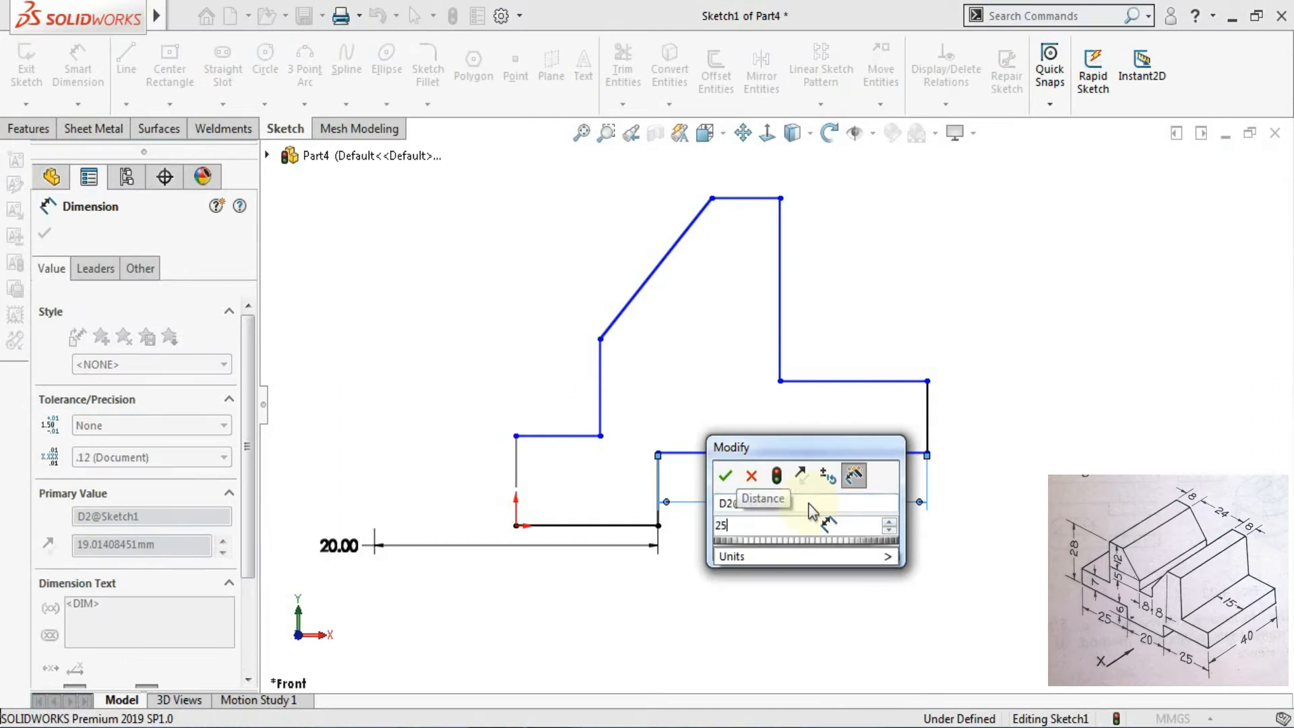
pyautogui.press('Return')
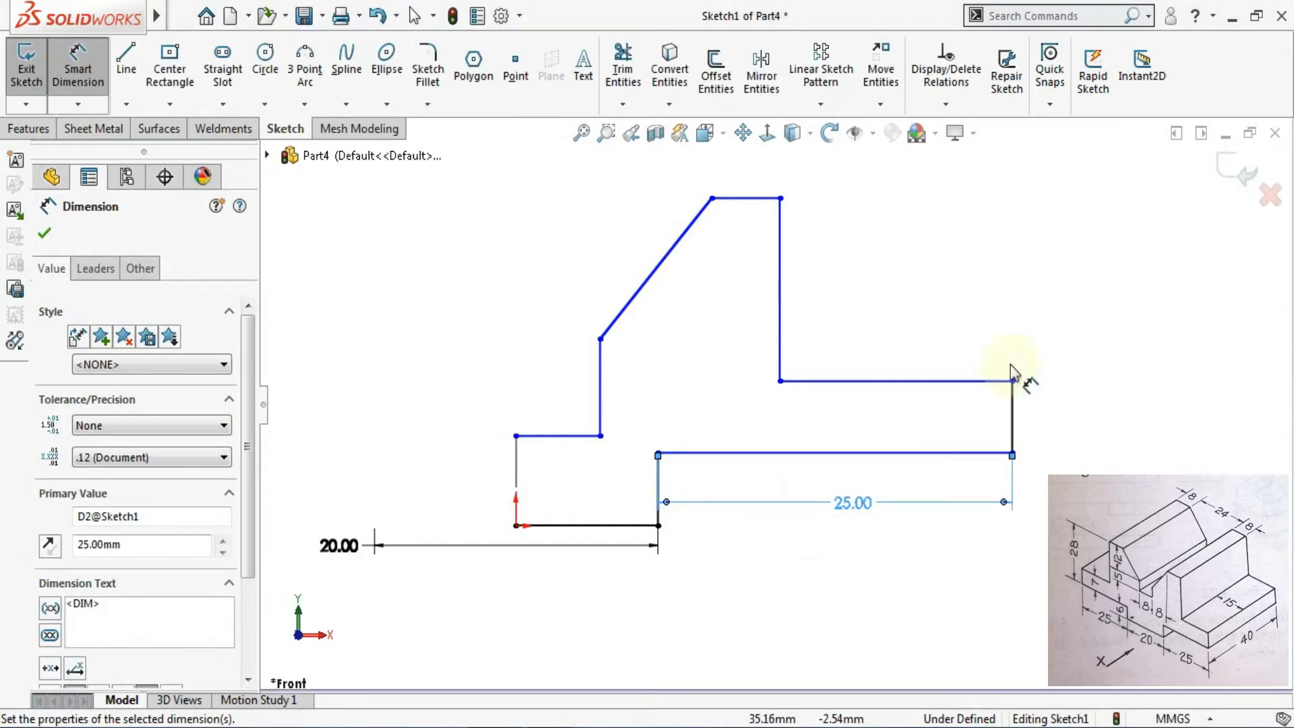
# Step: Dimension the base flange's outer end to 7 mm high and its upper horizontal edge to 15 mm long
pyautogui.click(1014, 414)
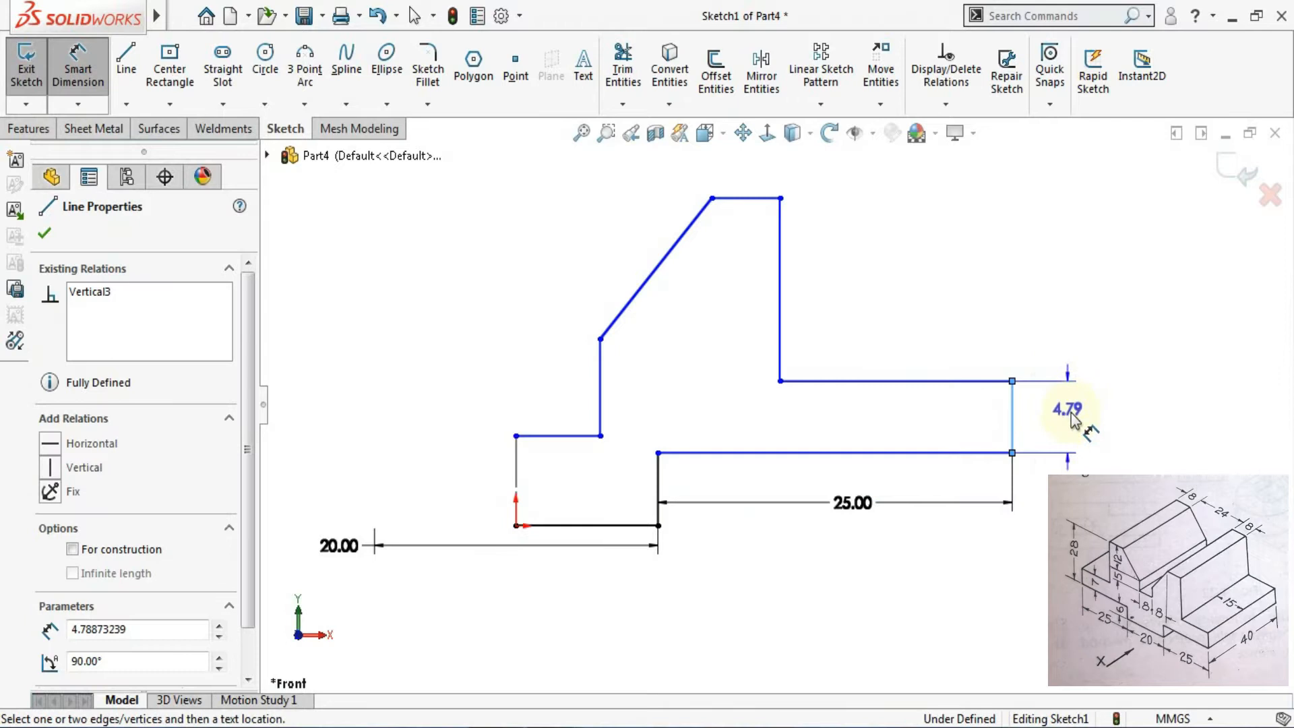
pyautogui.click(1064, 429)
pyautogui.write('7')
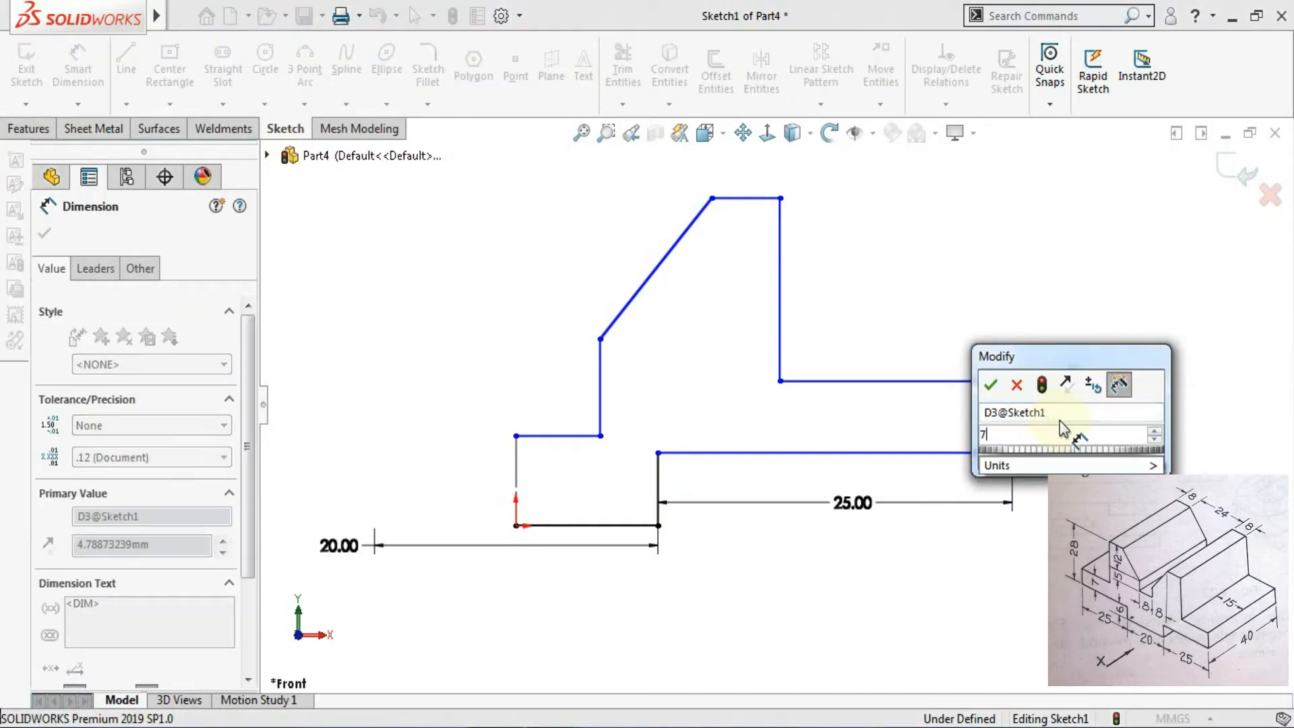
pyautogui.press('Return')
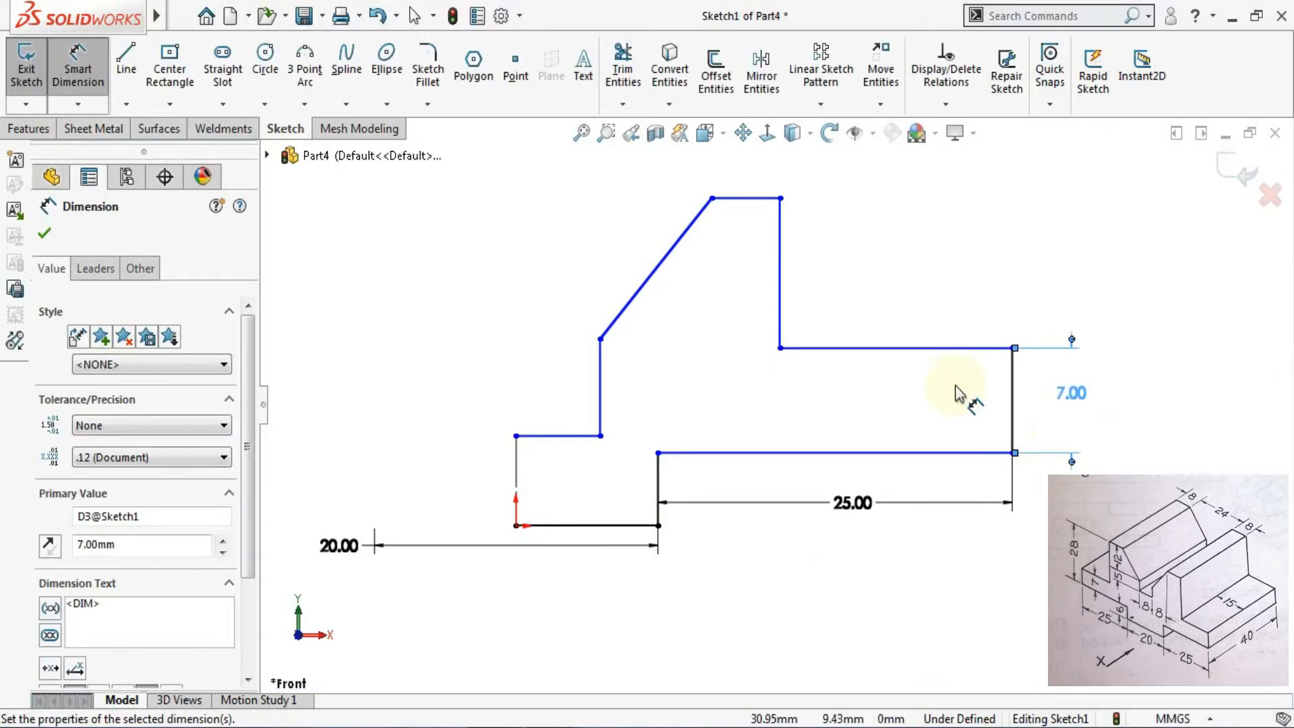
pyautogui.click(940, 349)
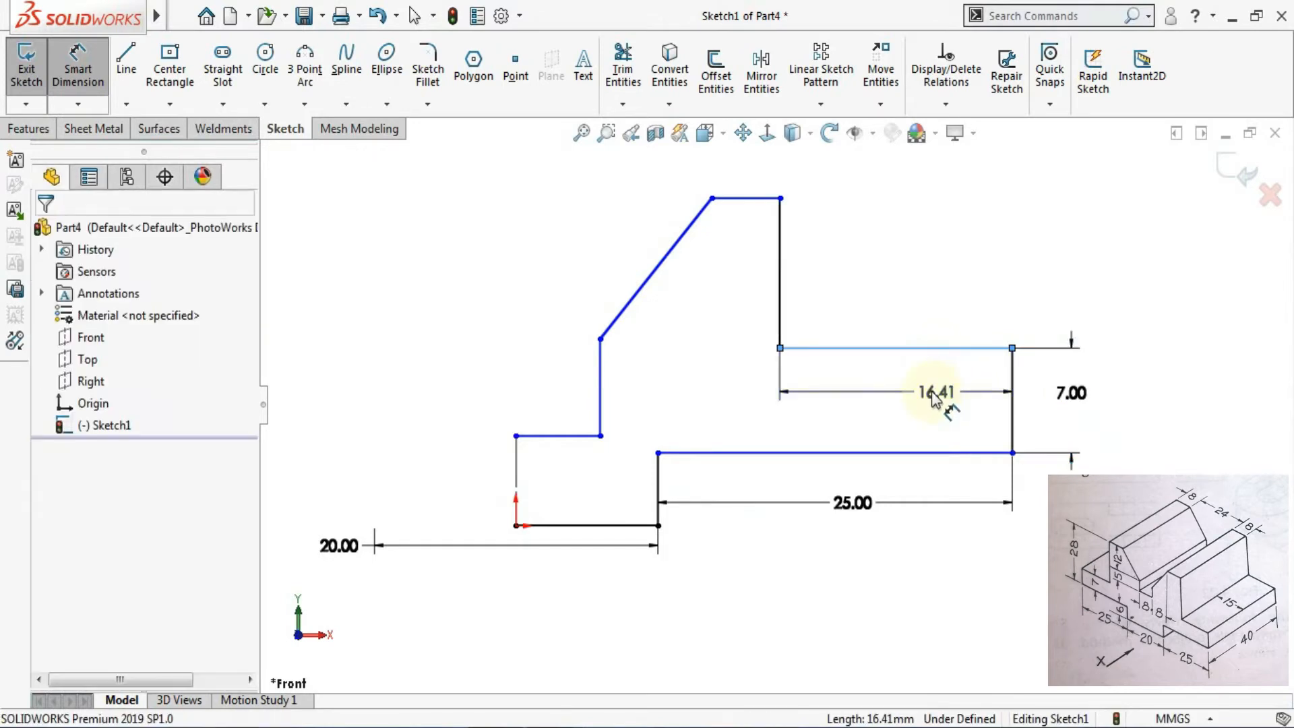
pyautogui.click(941, 391)
pyautogui.write('15')
pyautogui.press('Return')
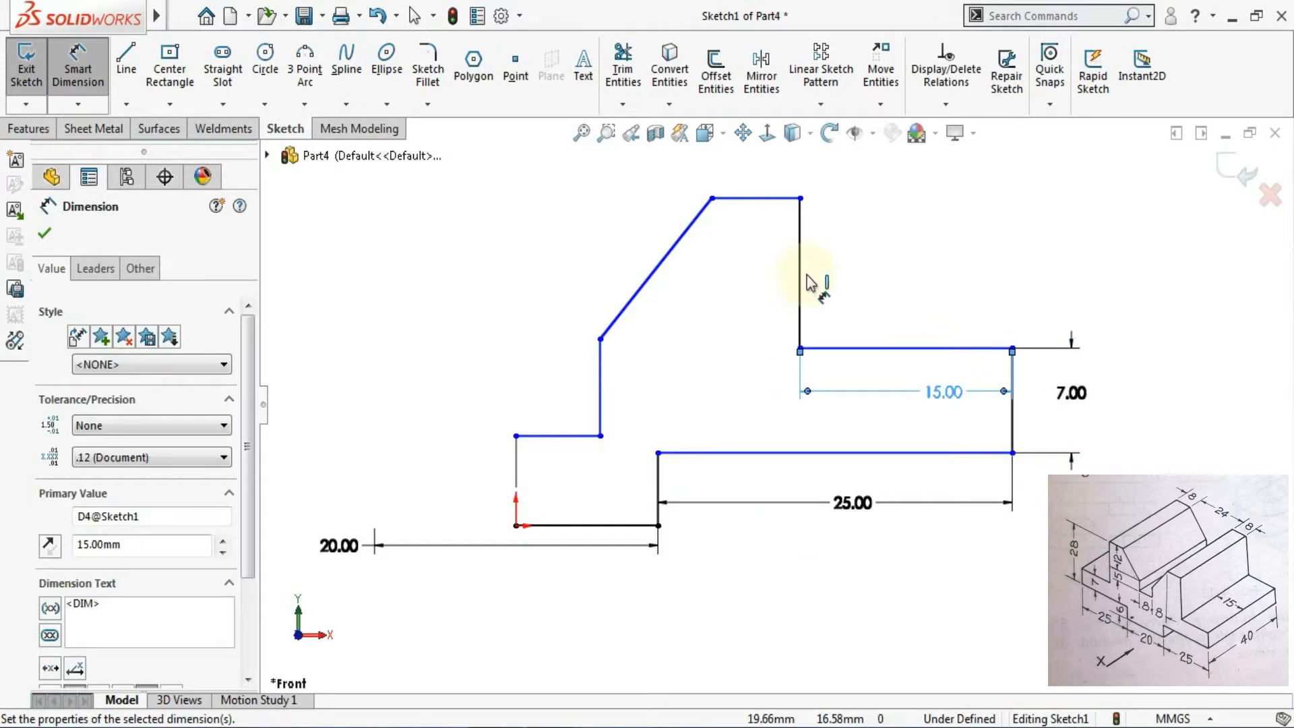
# Step: Dimension the overall height from the profile's bottom corner to its upper outer corner as 28 mm
pyautogui.click(801, 198)
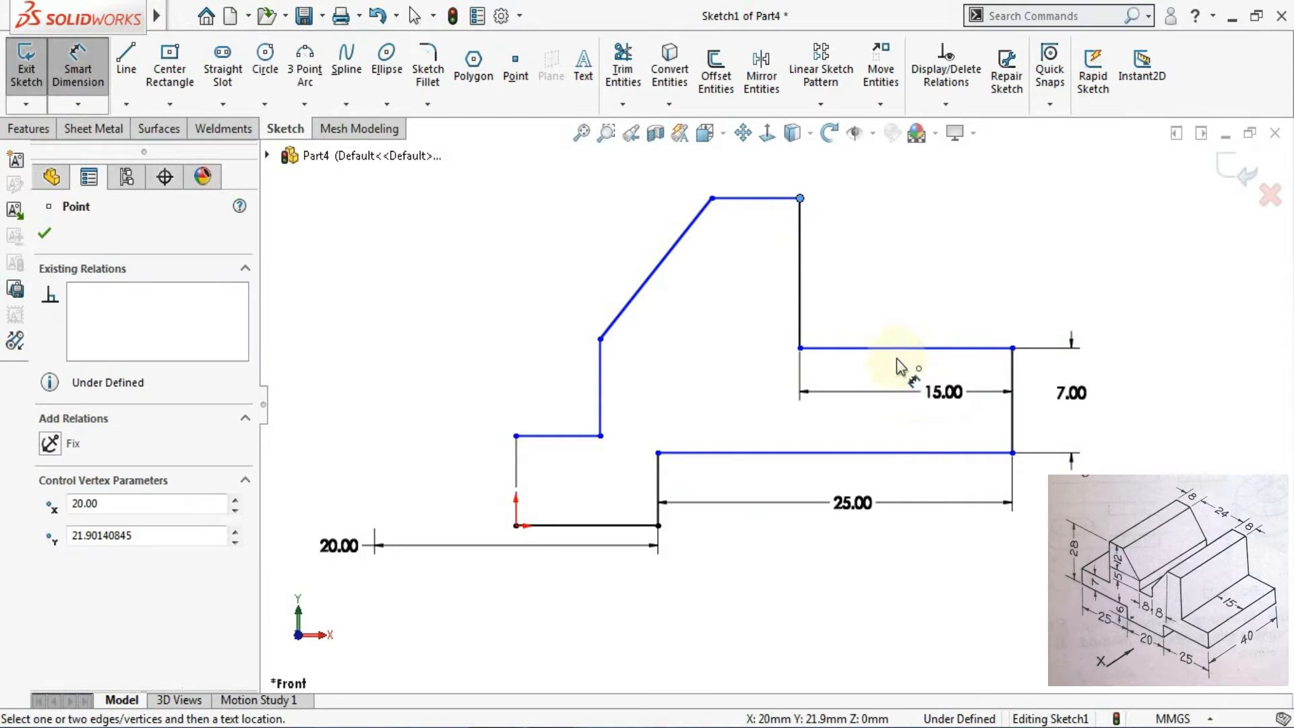
pyautogui.click(658, 526)
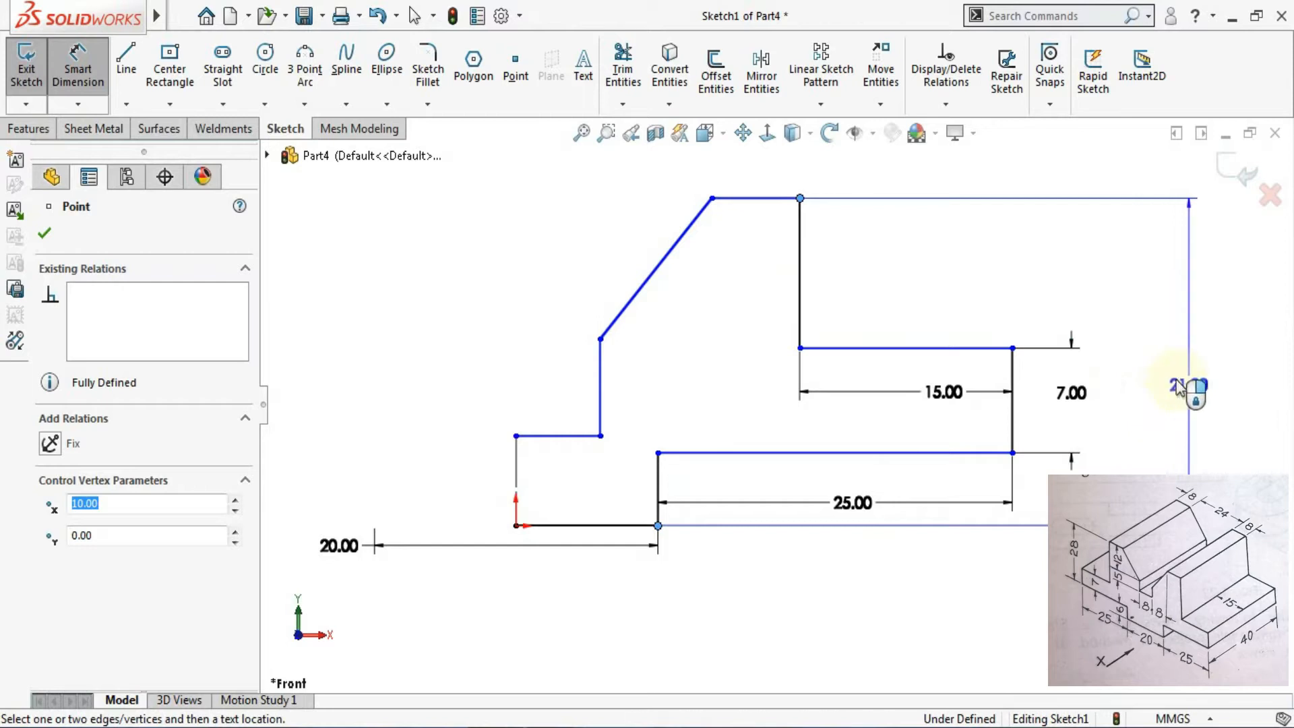
pyautogui.click(1177, 387)
pyautogui.write('28')
pyautogui.press('Return')
# Step: Dimension the profile's short topmost horizontal edge to 8 mm
pyautogui.scroll(4, 786, 434)
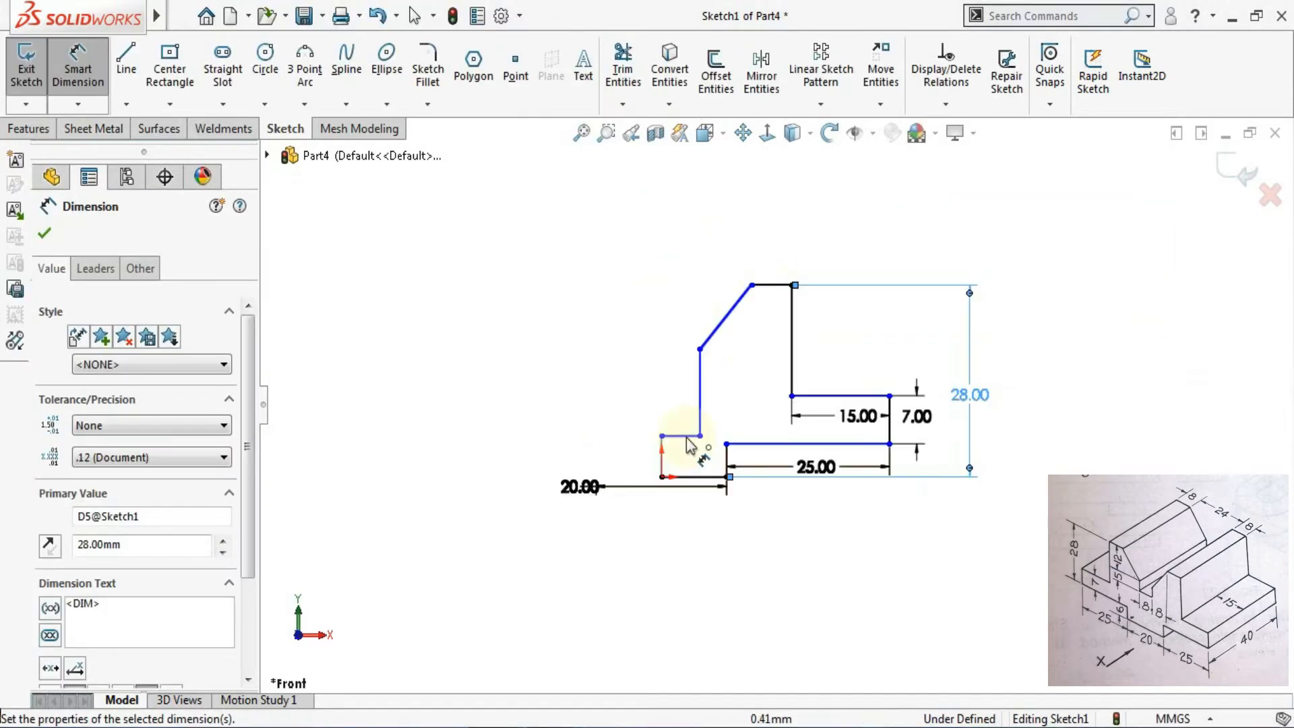
pyautogui.click(771, 289)
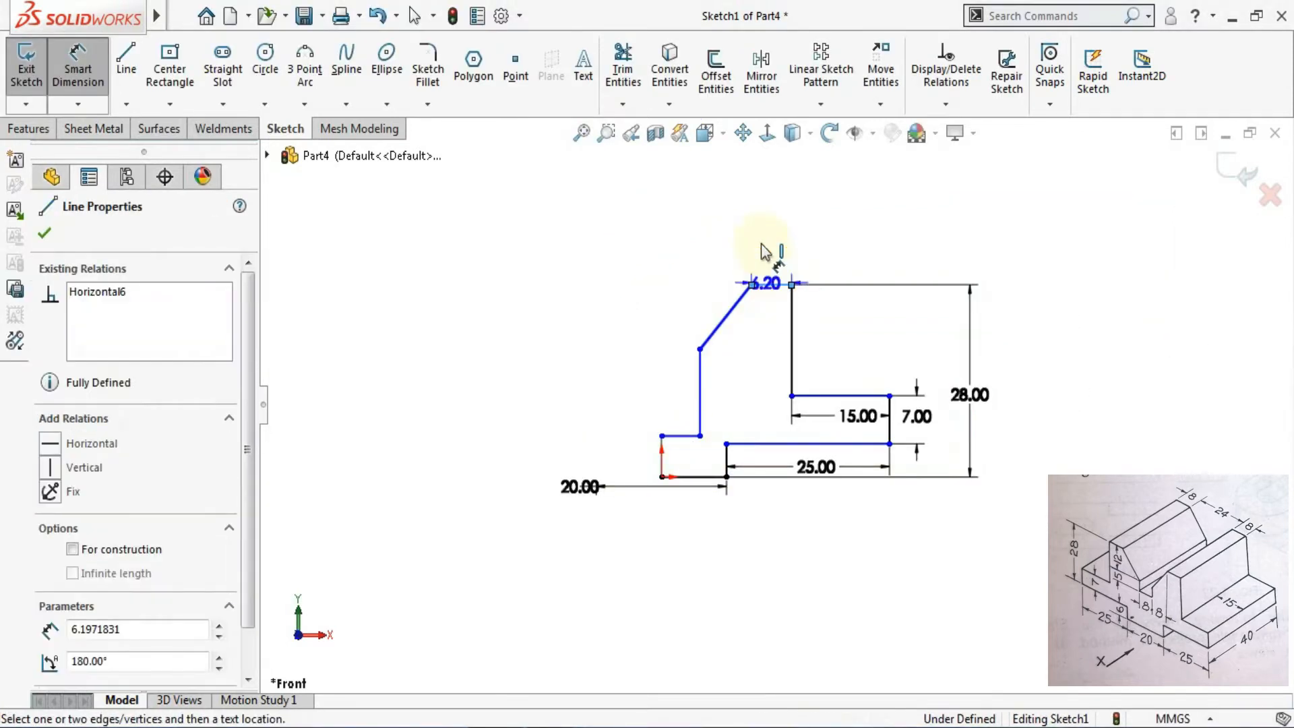
pyautogui.click(764, 245)
pyautogui.write('8')
pyautogui.press('Return')
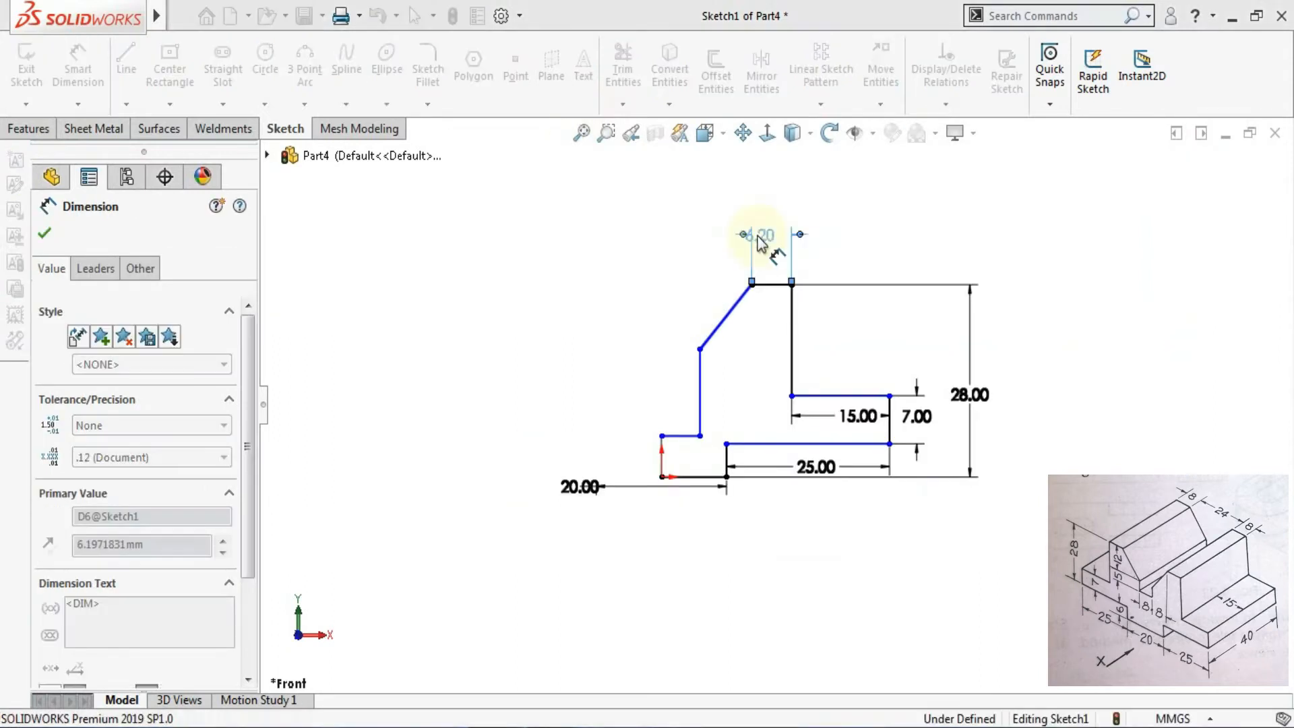
# Step: Dimension the vertical distance between the sloped edge's two endpoints as 12 mm
pyautogui.click(689, 350)
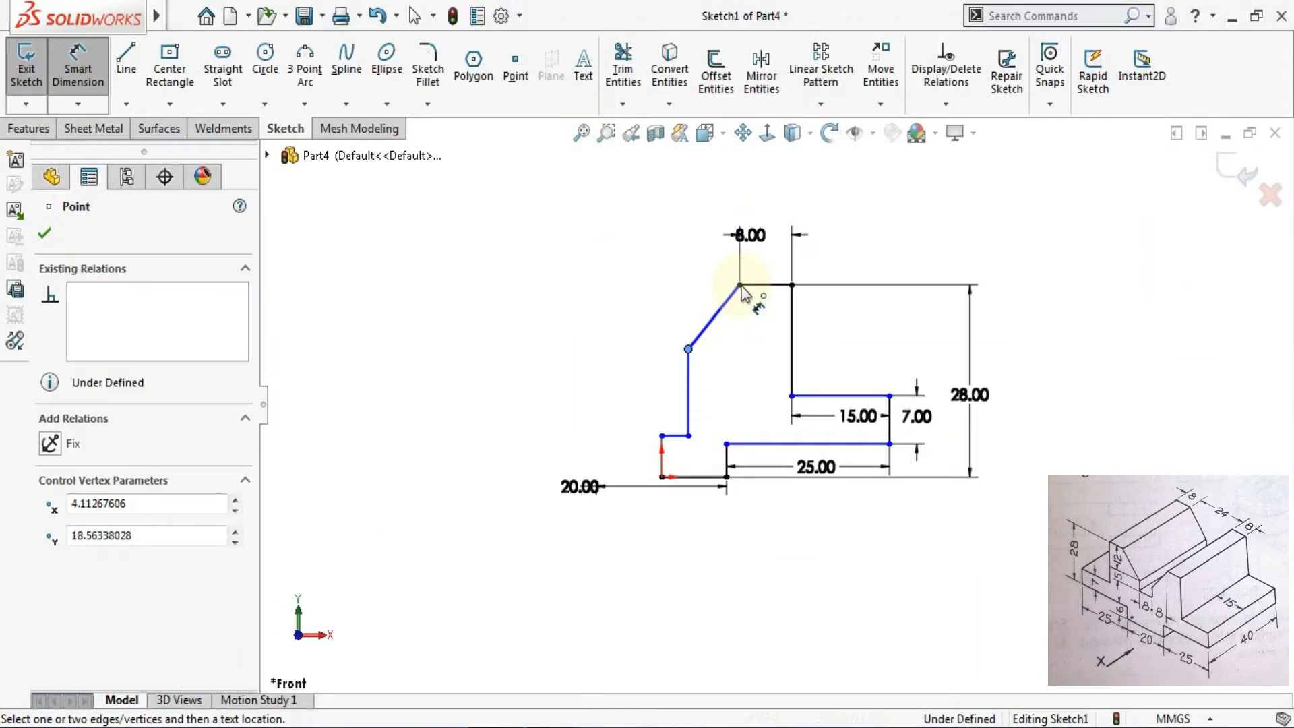
pyautogui.click(739, 285)
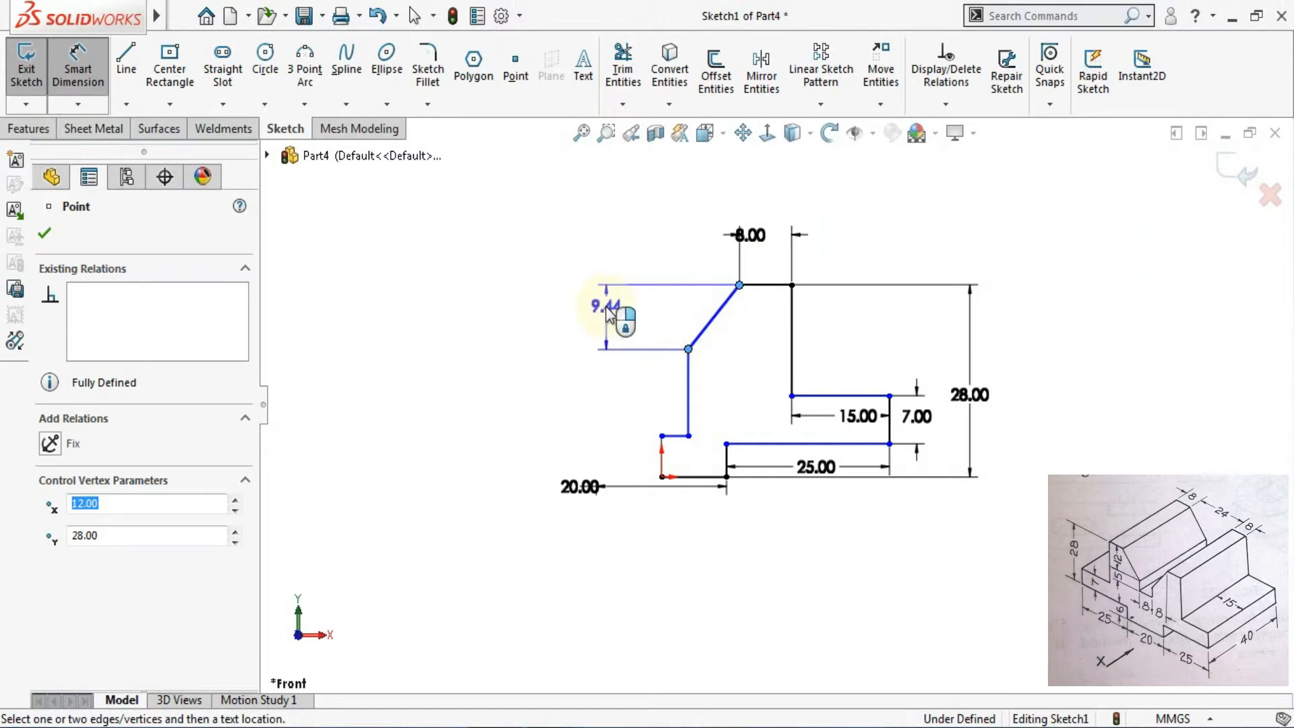
pyautogui.click(609, 314)
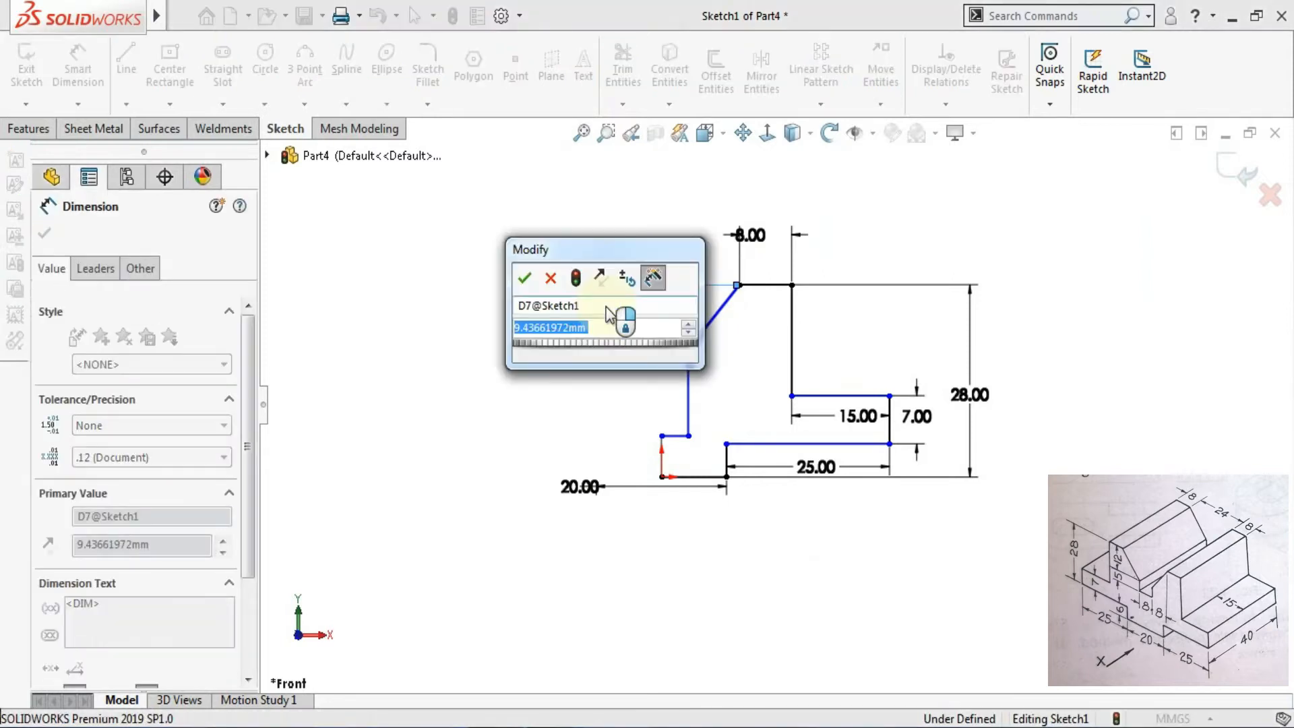
pyautogui.write('12')
pyautogui.press('Return')
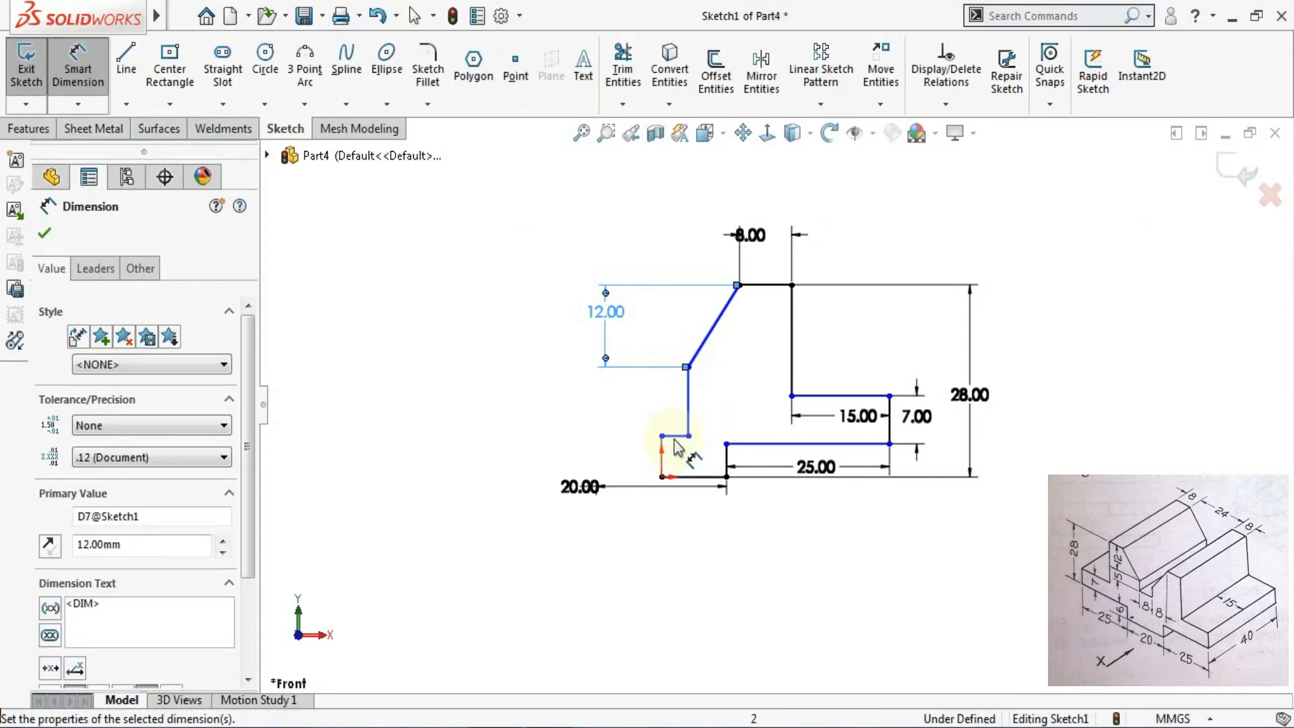
# Step: Dimension the short horizontal edge beside the centreline to 4 mm and the vertical edge below the slope to 5 mm
pyautogui.click(675, 438)
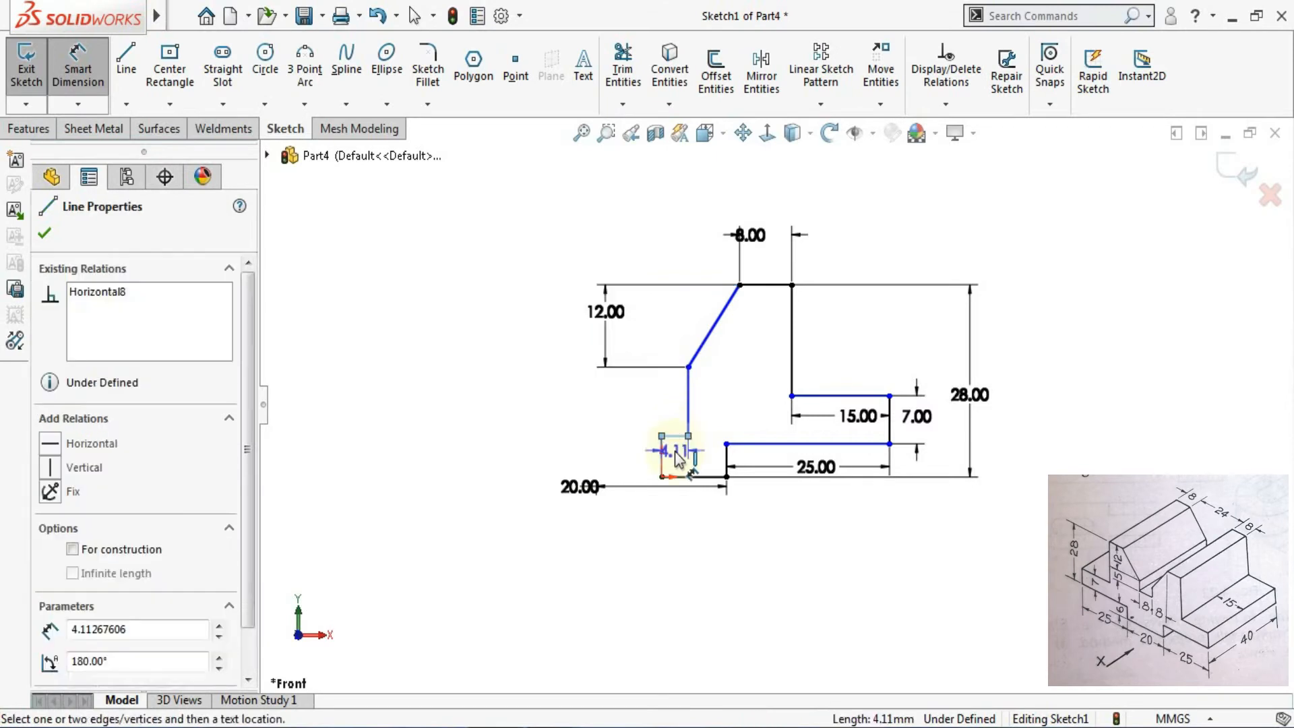
pyautogui.click(680, 460)
pyautogui.write('4')
pyautogui.press('Return')
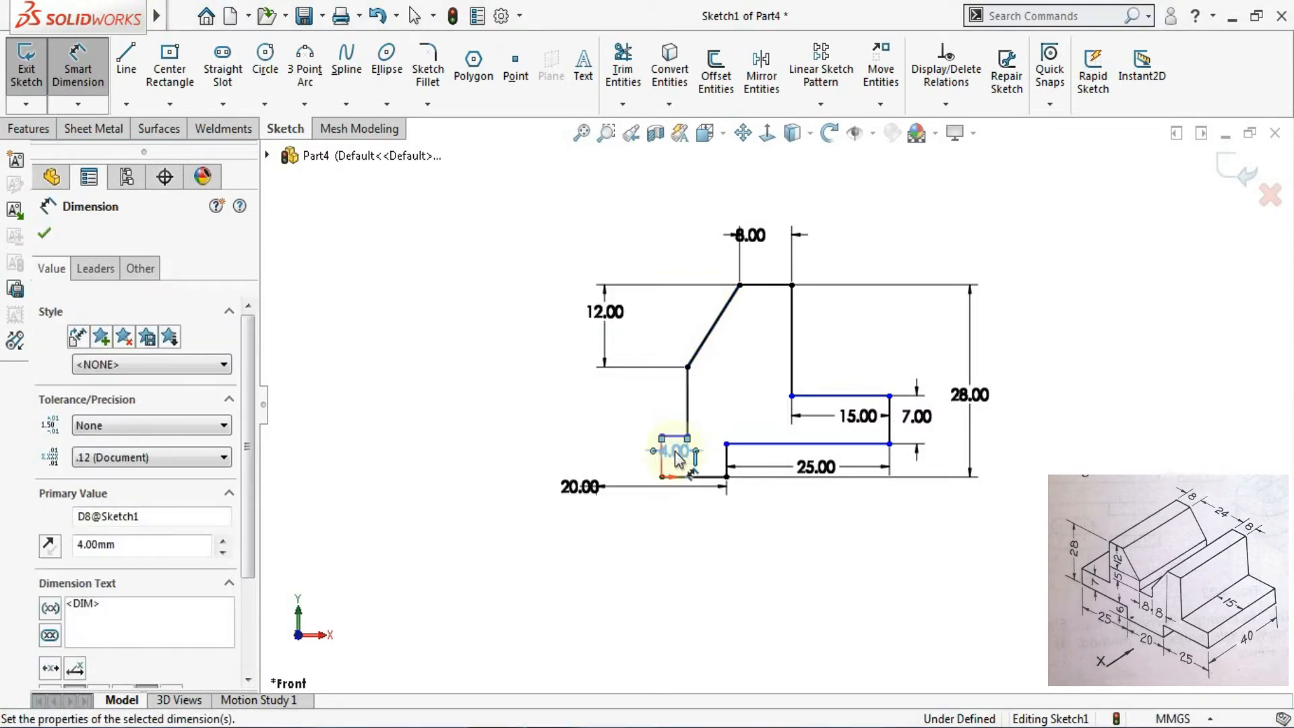
pyautogui.click(689, 410)
pyautogui.click(706, 405)
pyautogui.write('5')
pyautogui.press('Return')
# Step: Dimension the short lower vertical edge beneath the base flange to 6 mm
pyautogui.click(727, 461)
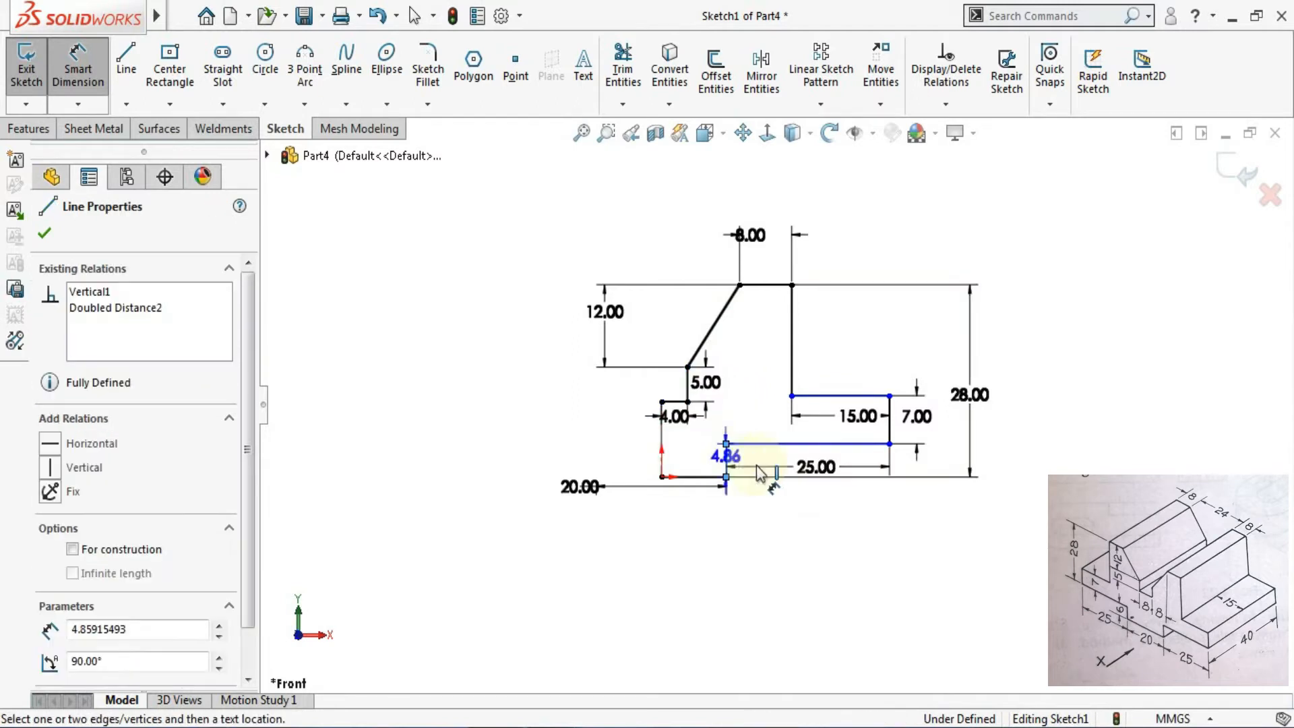
pyautogui.click(774, 547)
pyautogui.write('6')
pyautogui.press('Return')
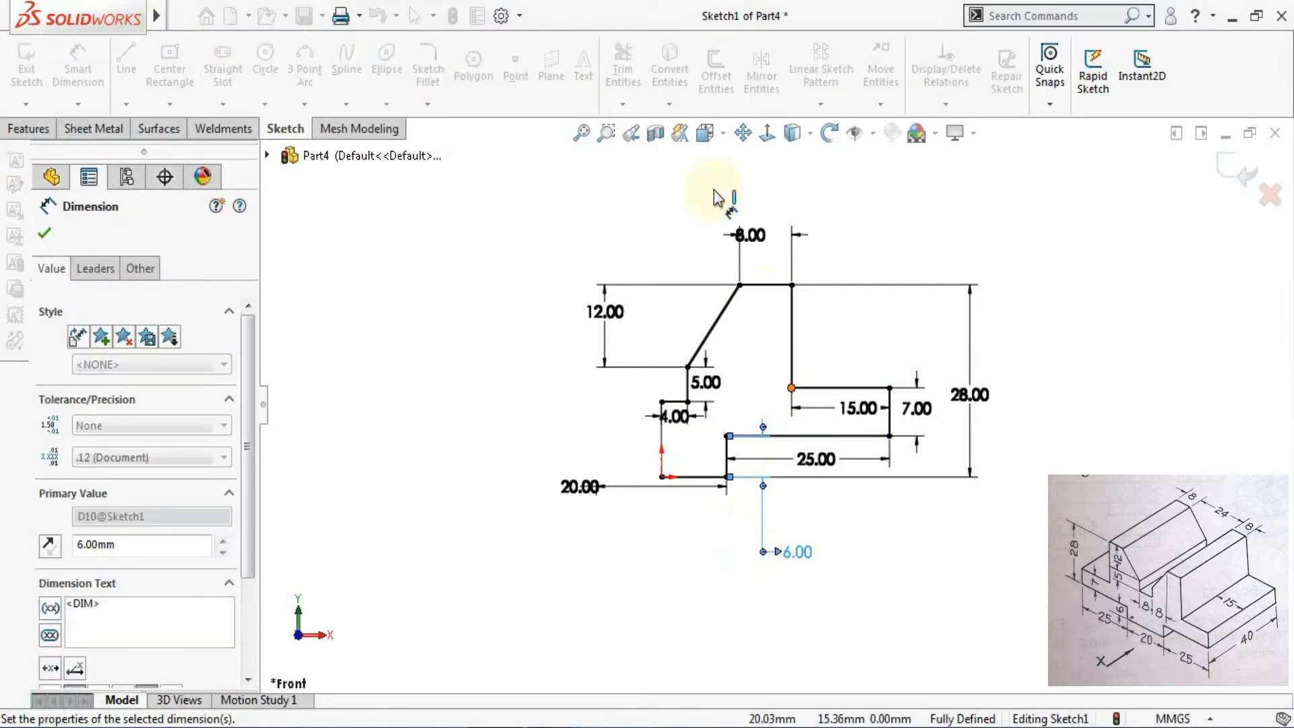
# Step: Mirror all the half-profile's edges about the vertical centreline through the origin and finish the sketch
pyautogui.click(762, 72)
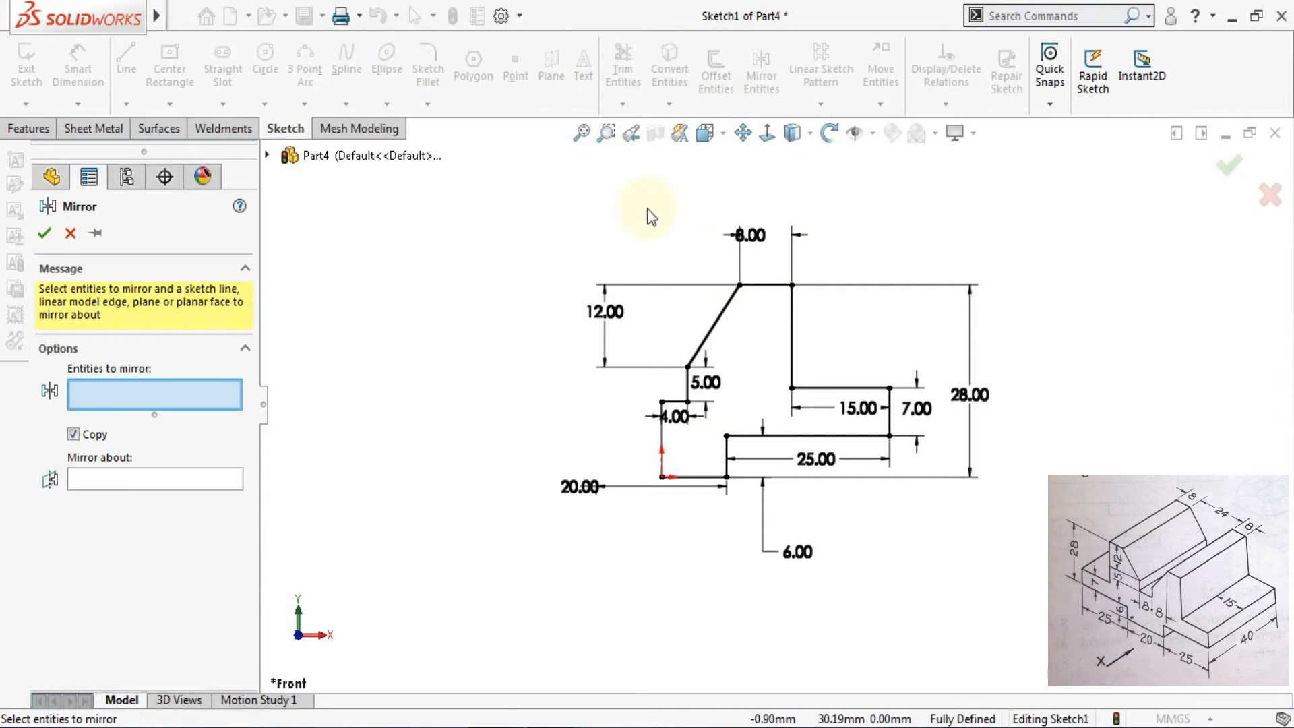
pyautogui.moveTo(604, 213)
pyautogui.mouseDown()
pyautogui.moveTo(855, 443)
pyautogui.moveTo(922, 452)
pyautogui.mouseUp()
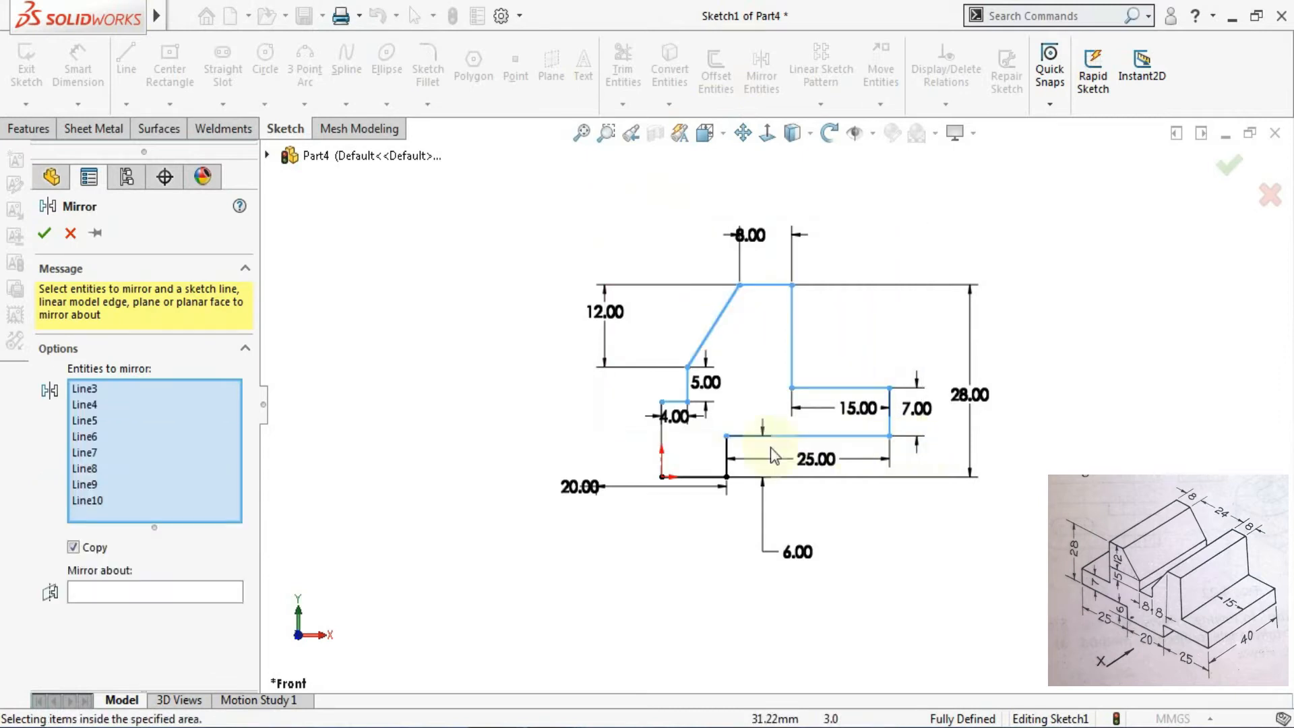
pyautogui.click(696, 477)
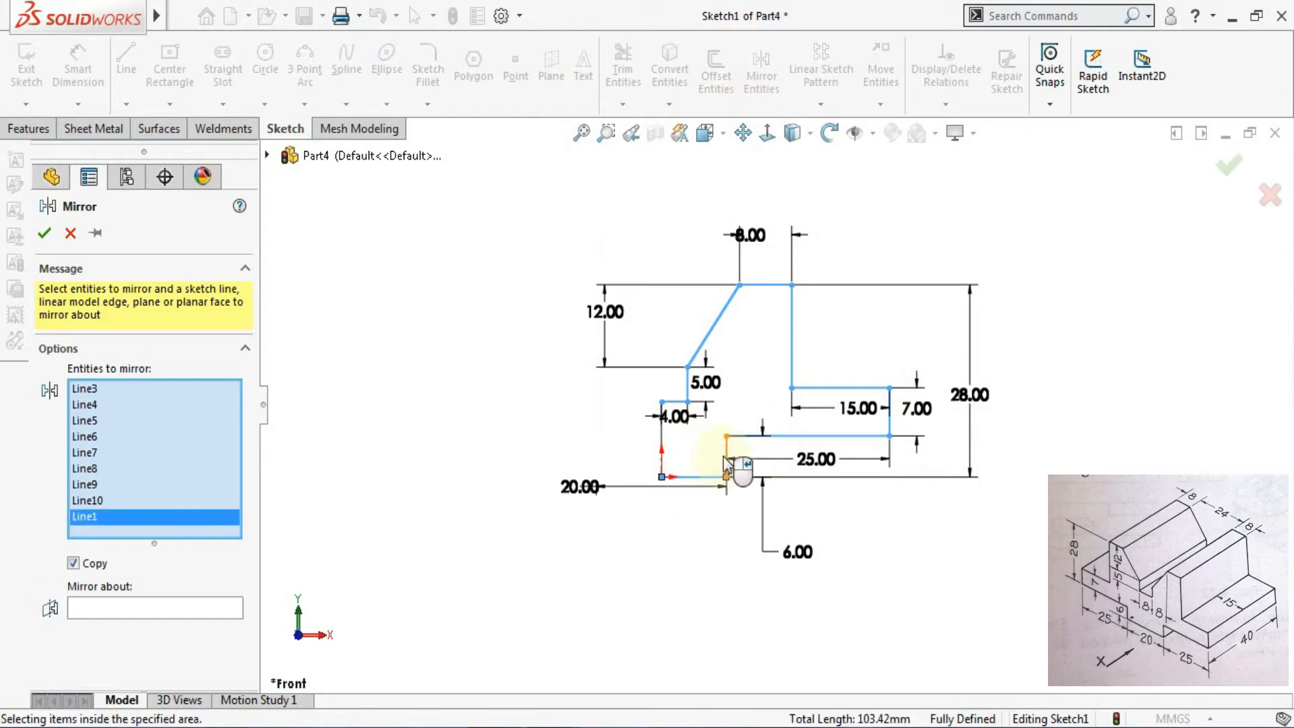
pyautogui.click(727, 464)
pyautogui.click(156, 625)
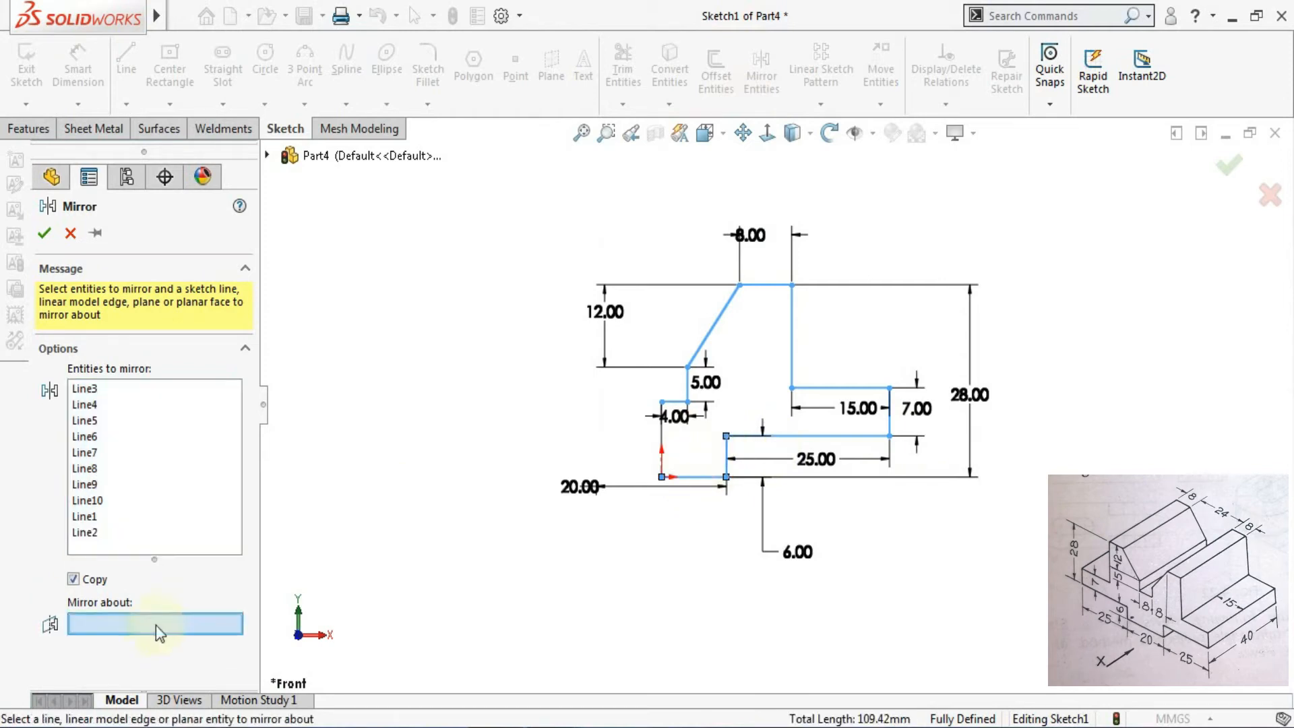
pyautogui.click(659, 438)
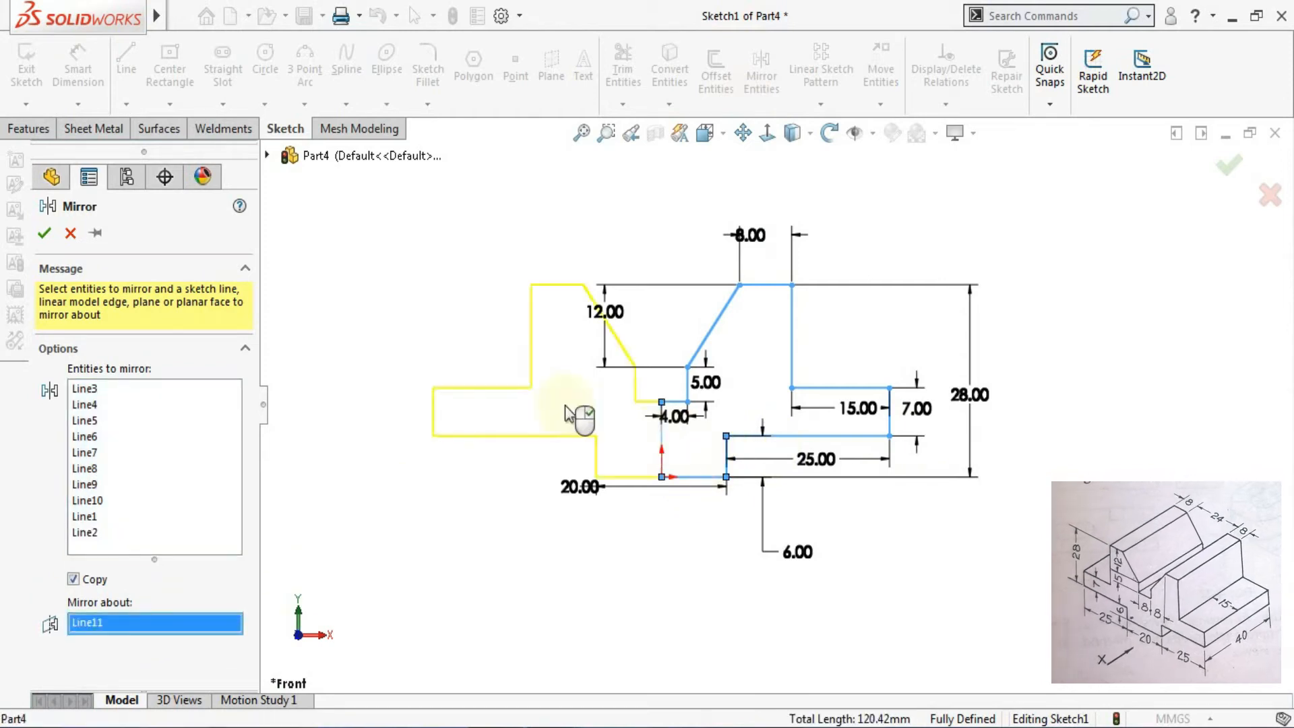
pyautogui.click(45, 233)
pyautogui.click(1236, 169)
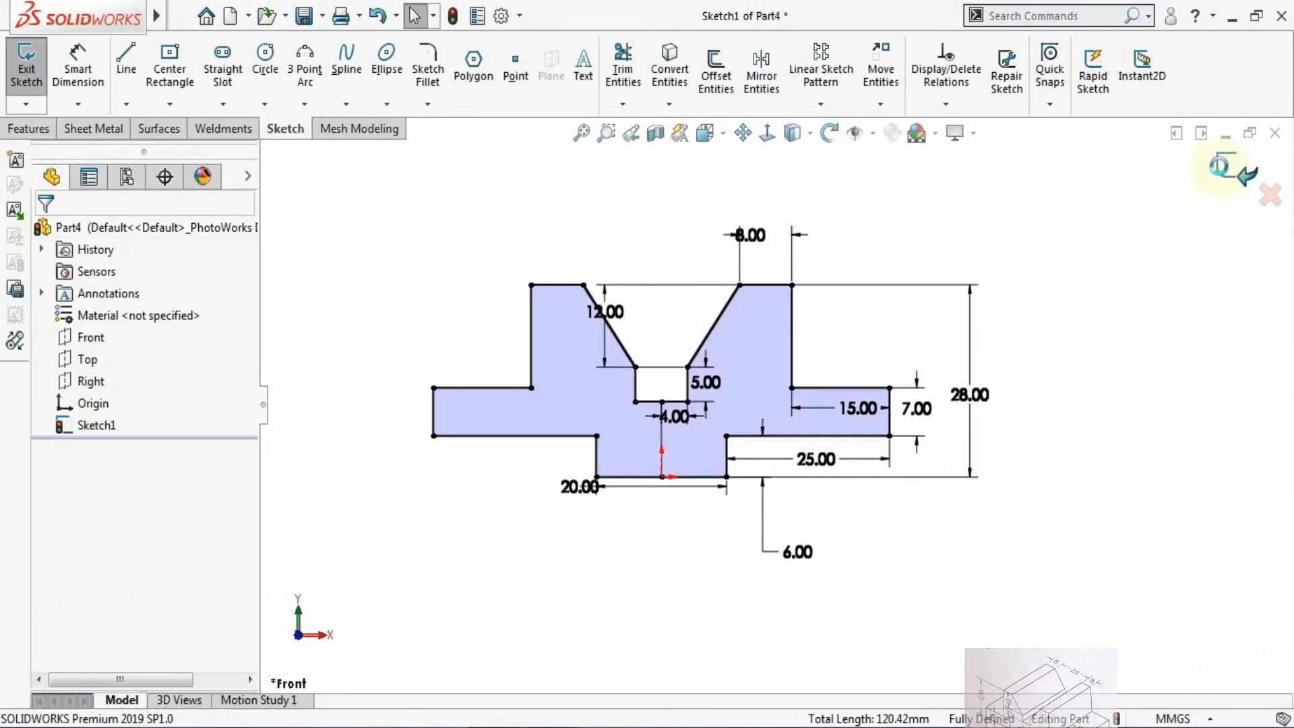
# Step: Extrude the mirrored V-groove profile as a 40 mm blind boss
pyautogui.click(28, 128)
pyautogui.click(35, 76)
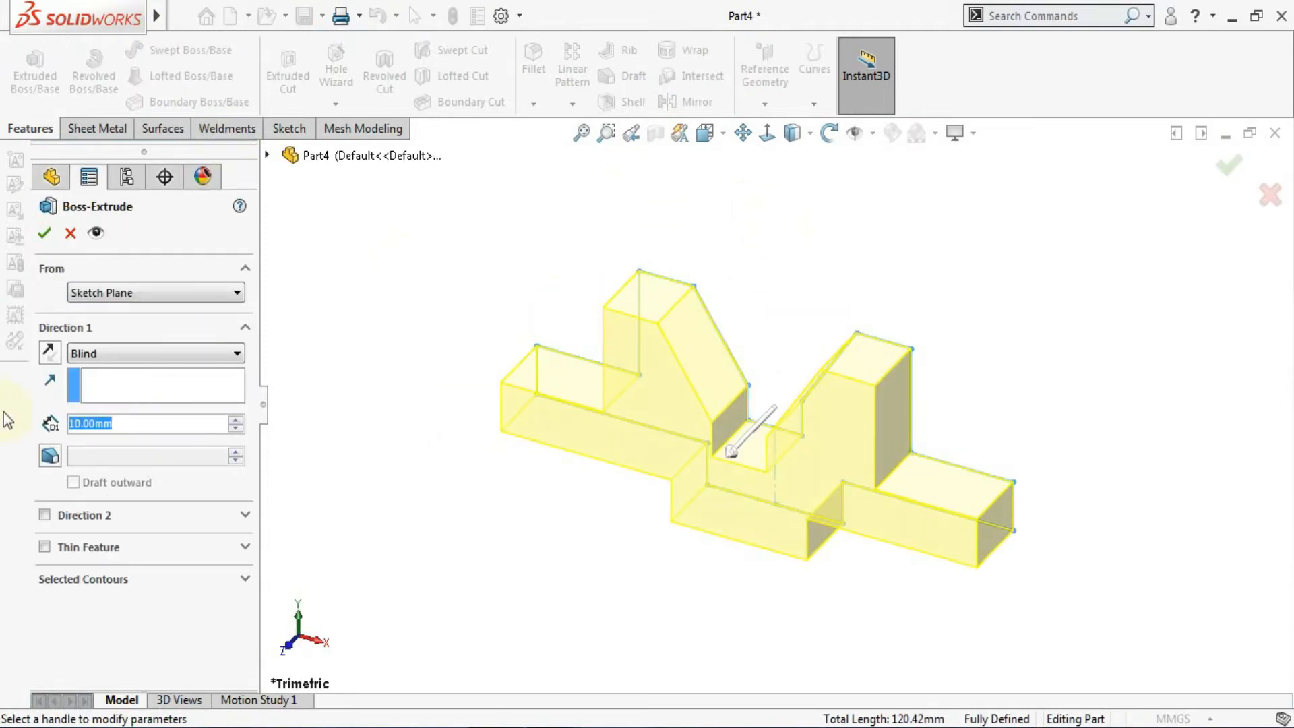
pyautogui.write('40')
pyautogui.press('Return')
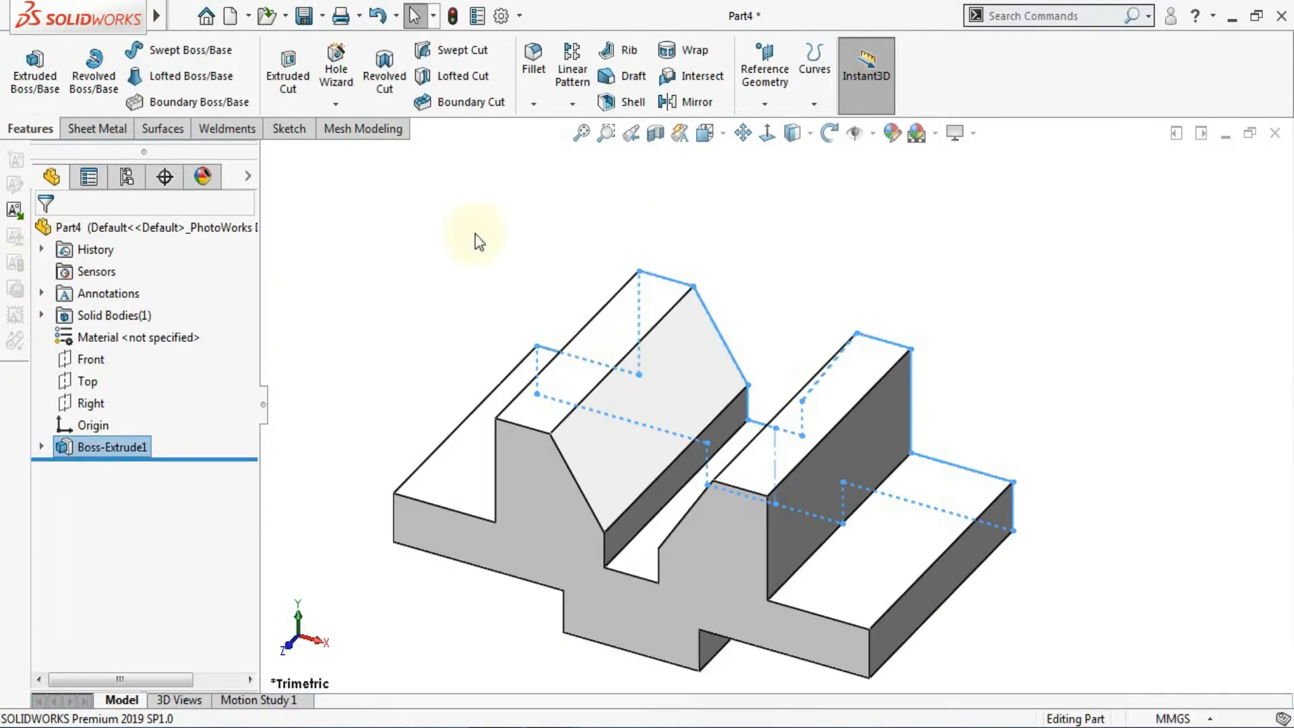
pyautogui.click(475, 235)
pyautogui.scroll(2, 544, 235)
pyautogui.scroll(-2, 674, 465)
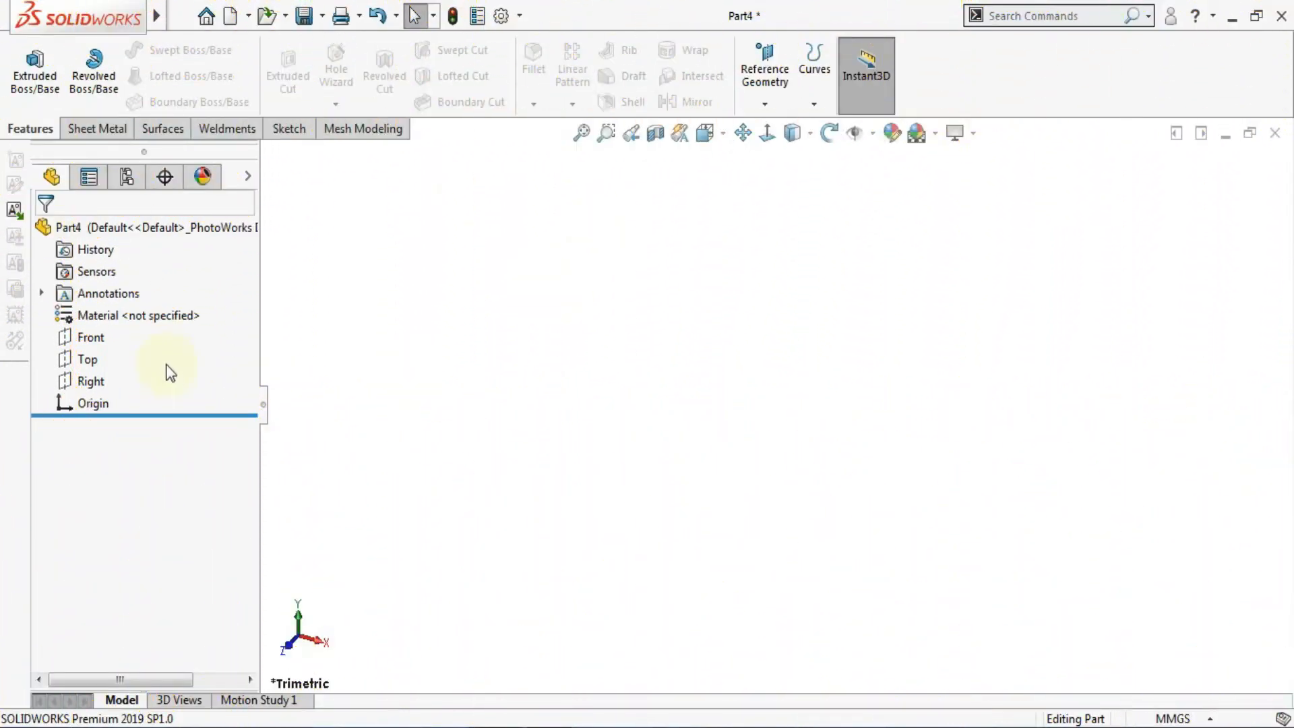
# Step: Sketch a closed three-step staircase profile on the Right plane, starting at the origin, about 57 mm tall and 86 mm wide
pyautogui.click(89, 380)
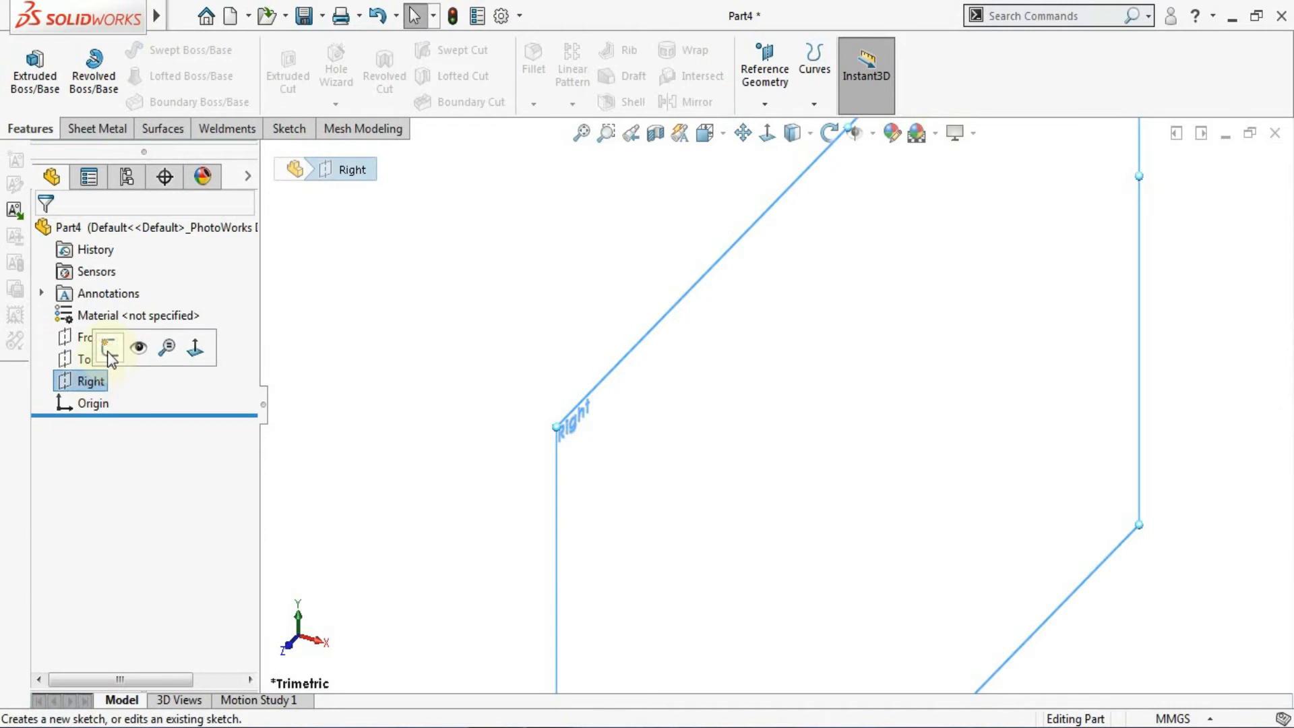
pyautogui.click(110, 351)
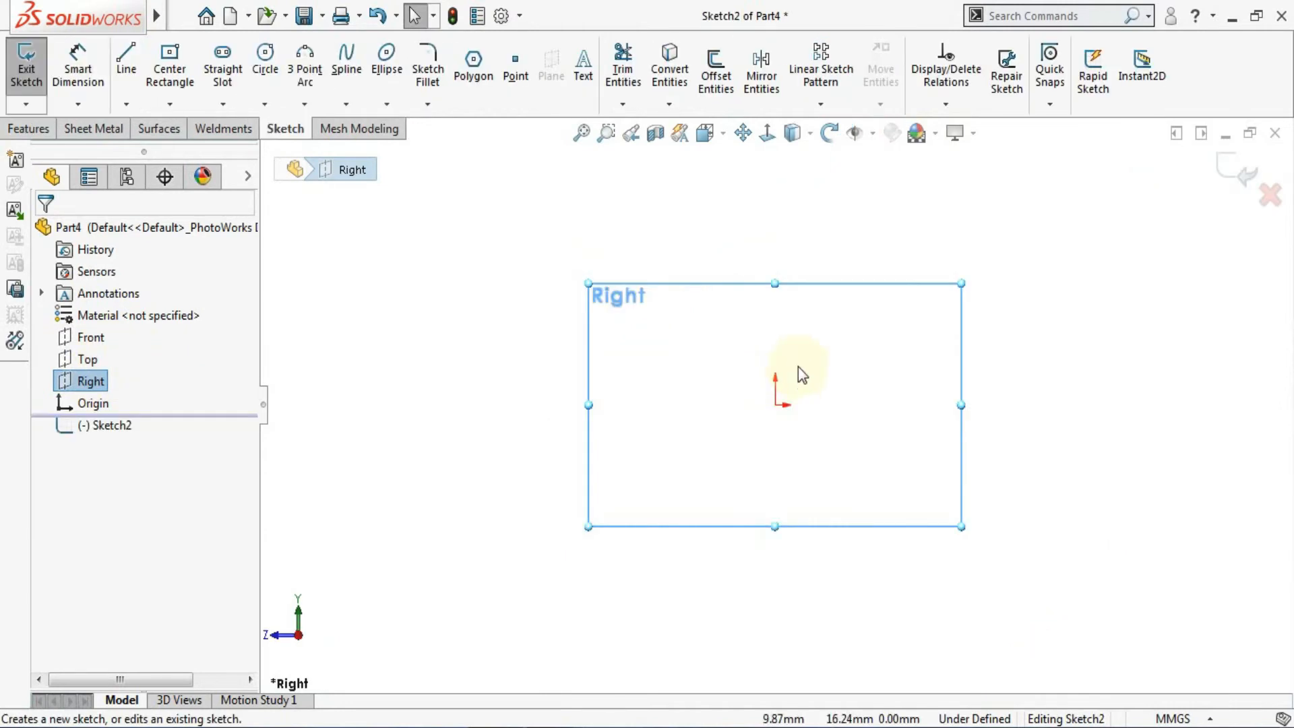
pyautogui.click(126, 62)
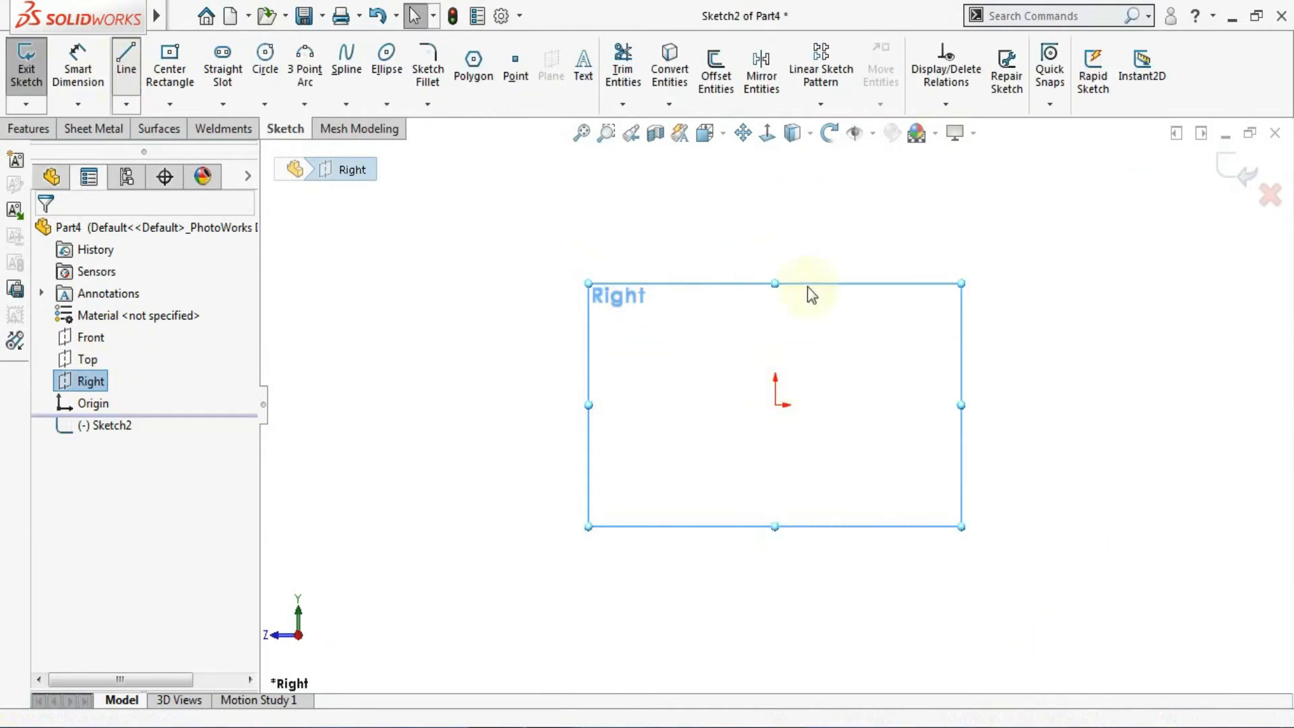
pyautogui.click(774, 405)
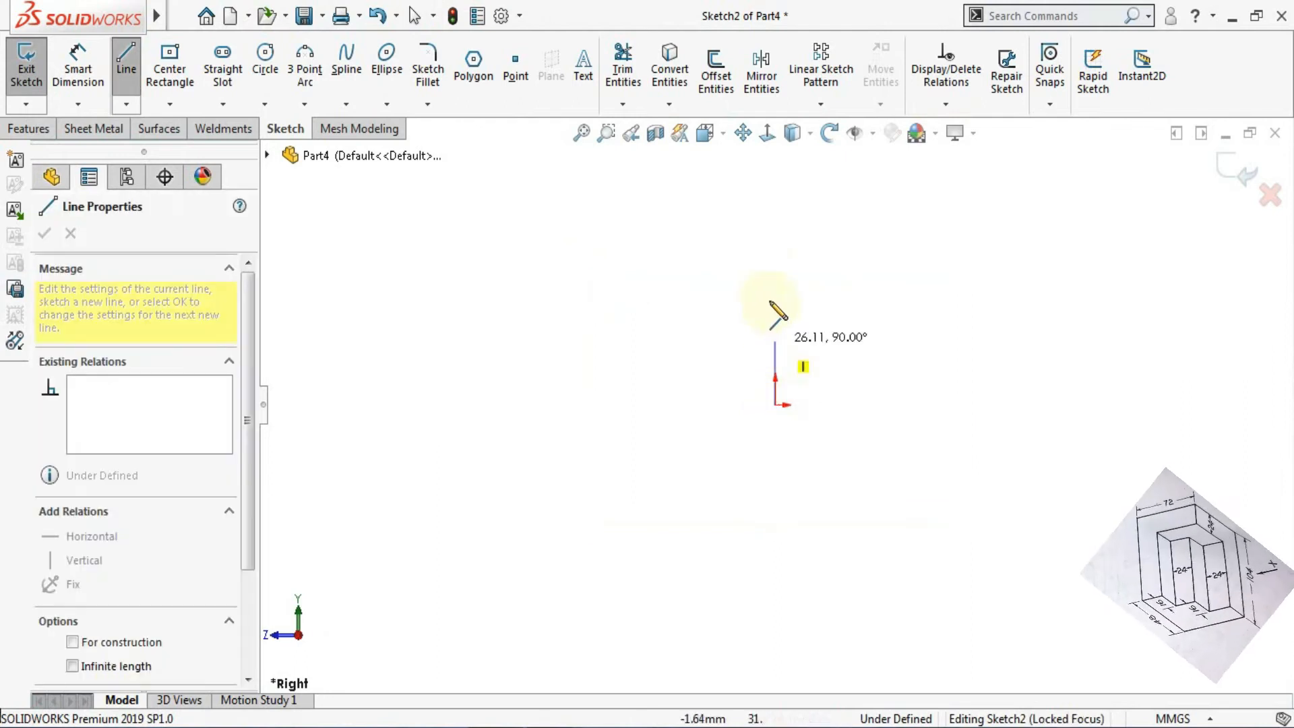
pyautogui.click(776, 266)
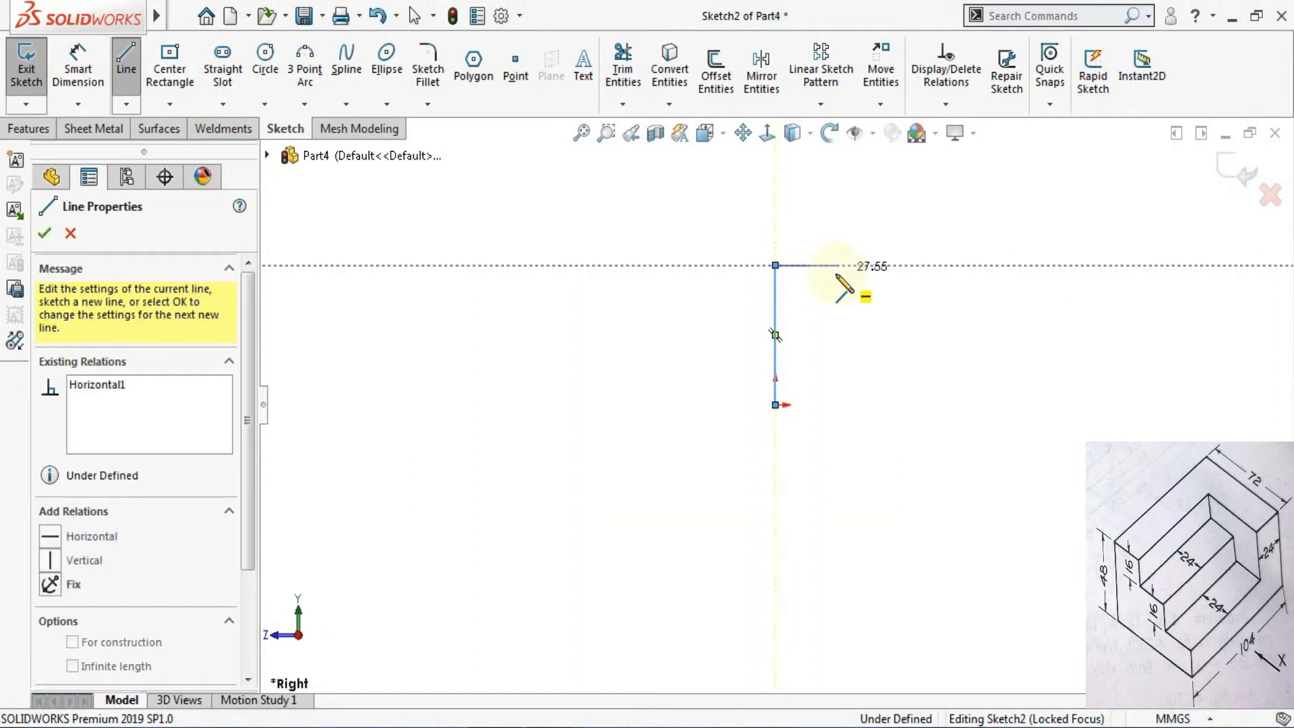
pyautogui.click(839, 269)
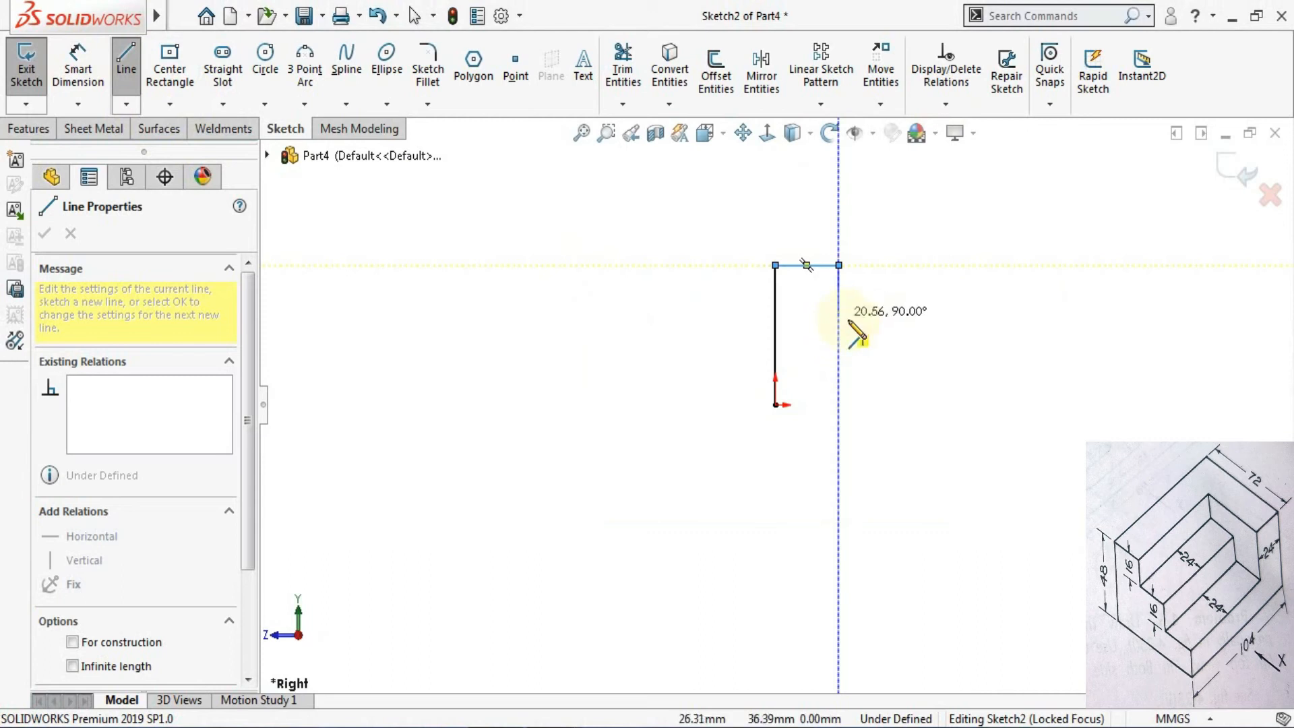
pyautogui.click(918, 318)
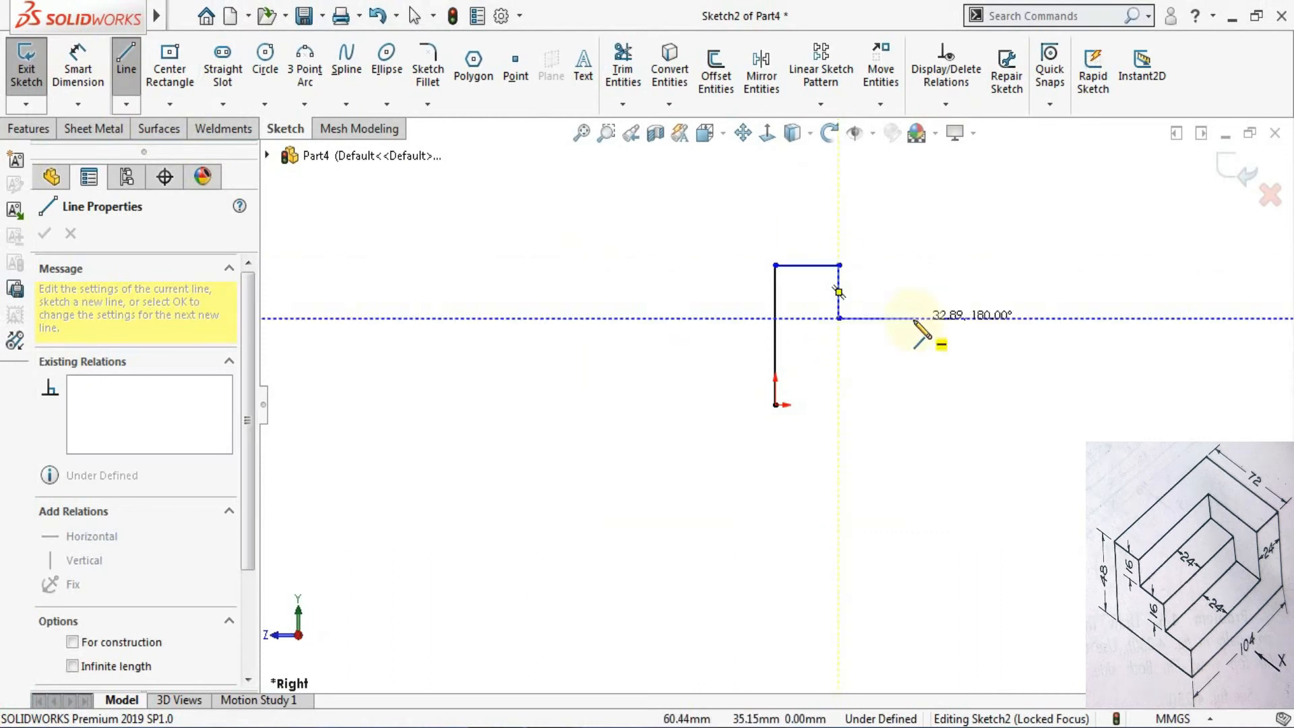
pyautogui.click(915, 318)
pyautogui.click(915, 377)
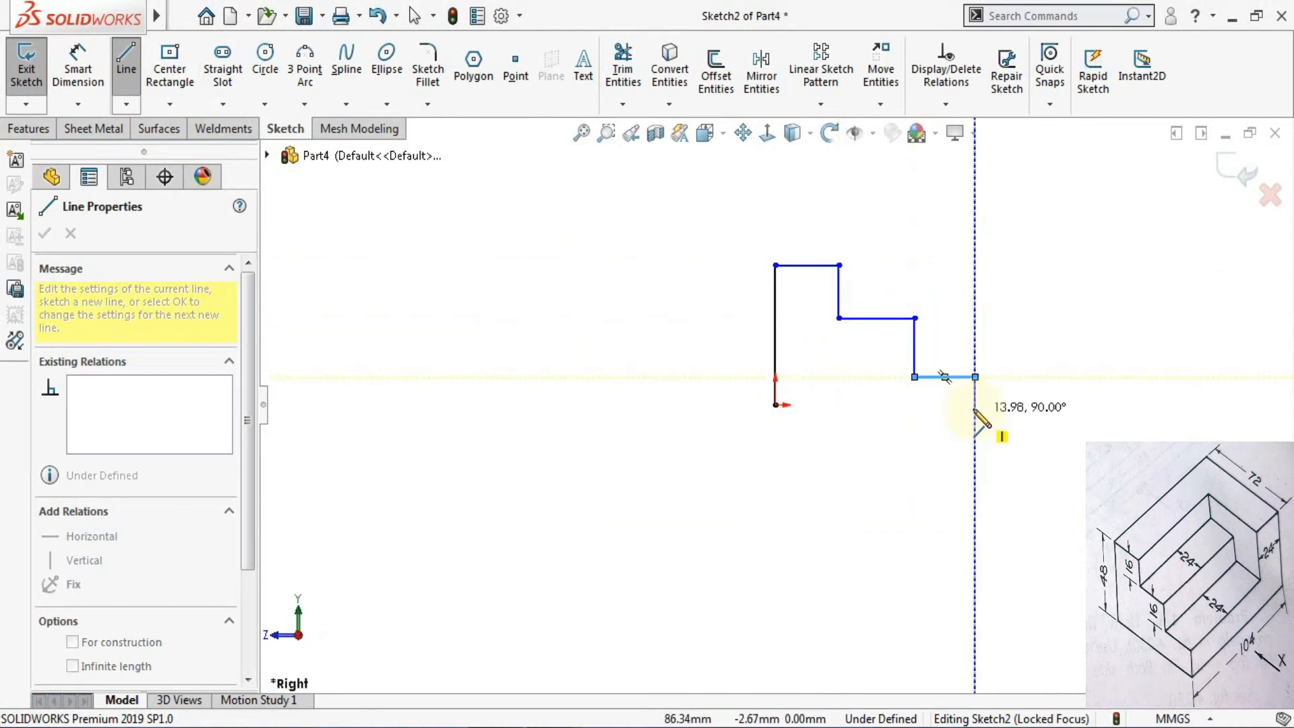
pyautogui.click(975, 403)
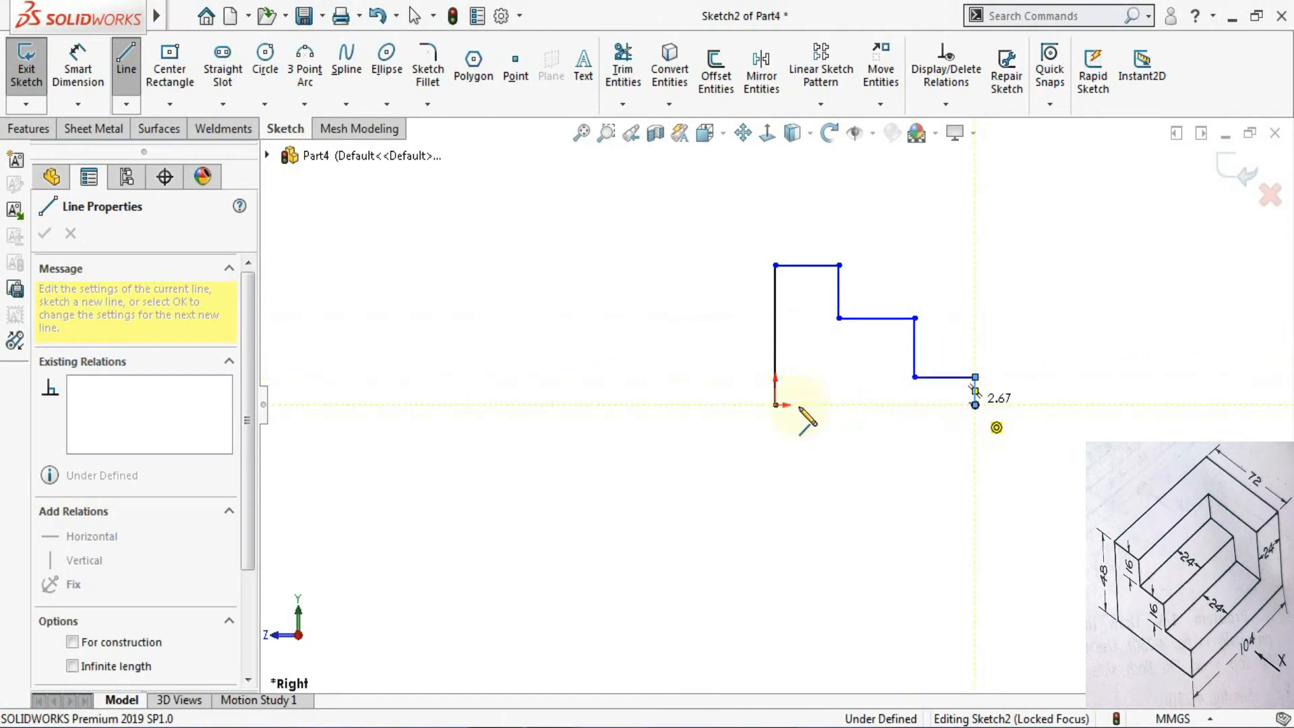
pyautogui.click(775, 405)
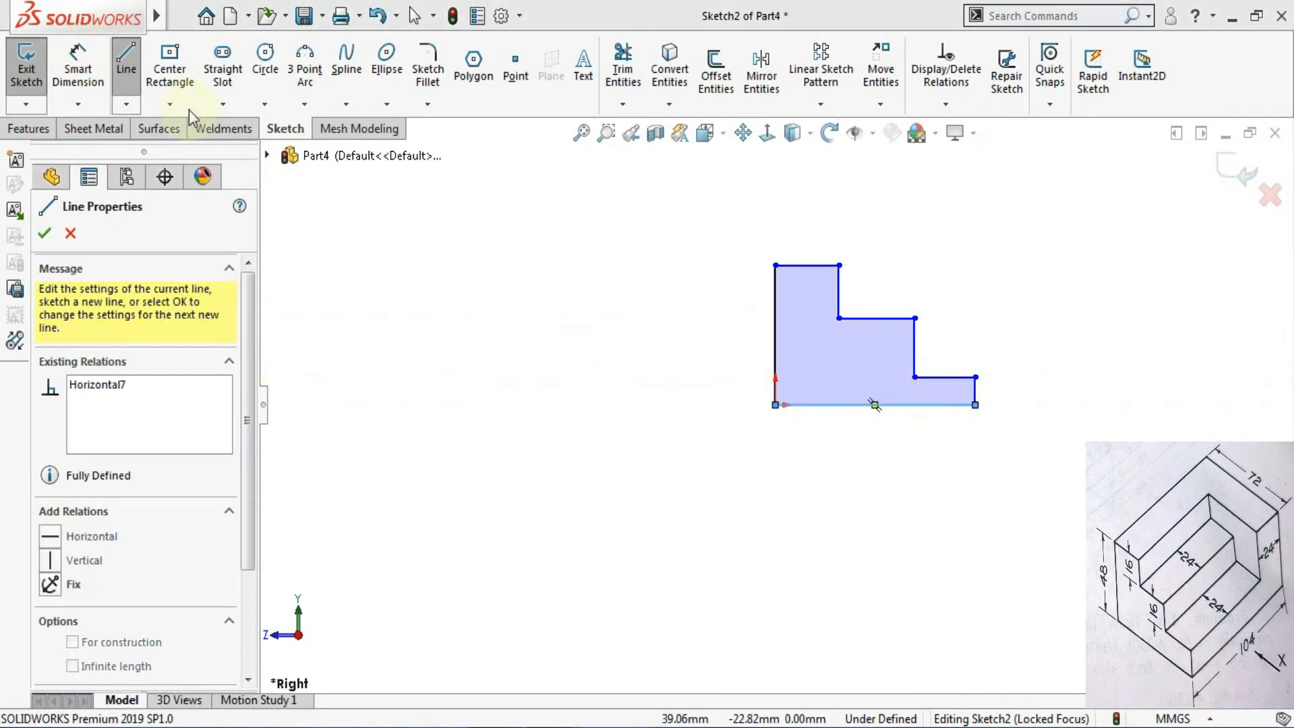
# Step: Dimension the staircase profile's full-height vertical edge at the origin to 48 mm
pyautogui.click(77, 73)
pyautogui.click(776, 323)
pyautogui.click(719, 325)
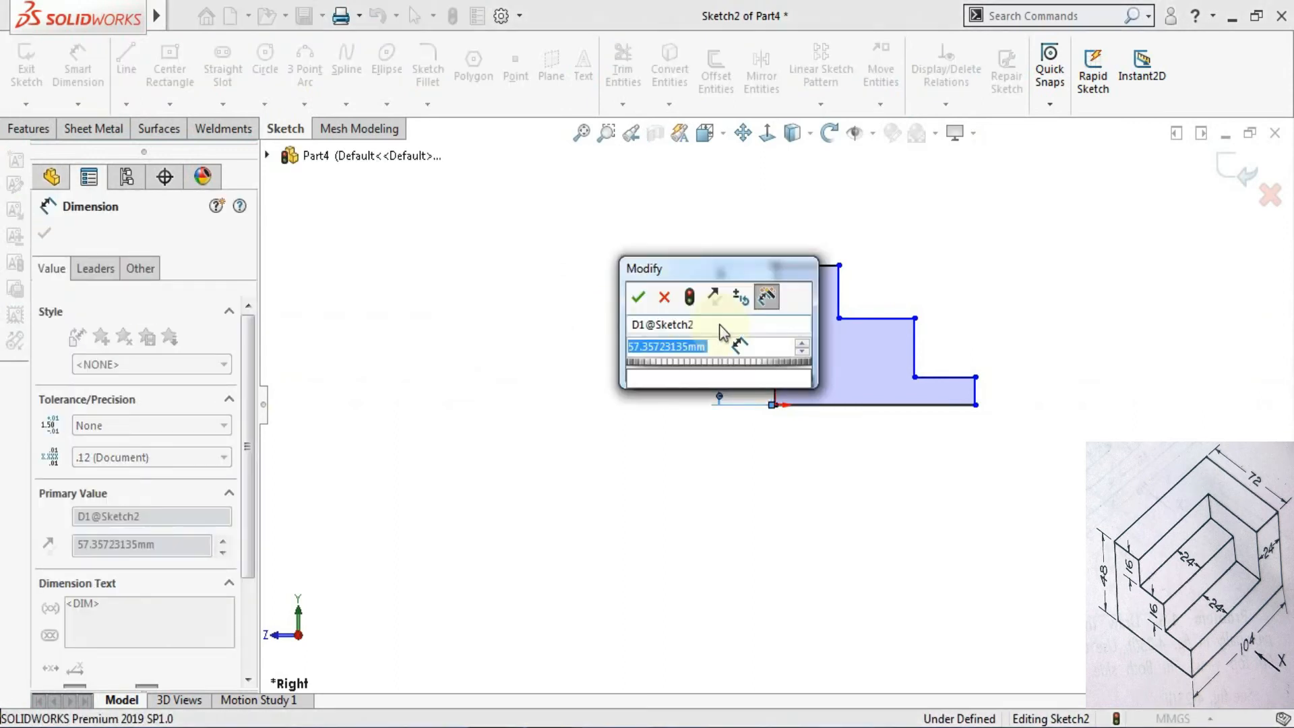
pyautogui.write('48')
pyautogui.press('Return')
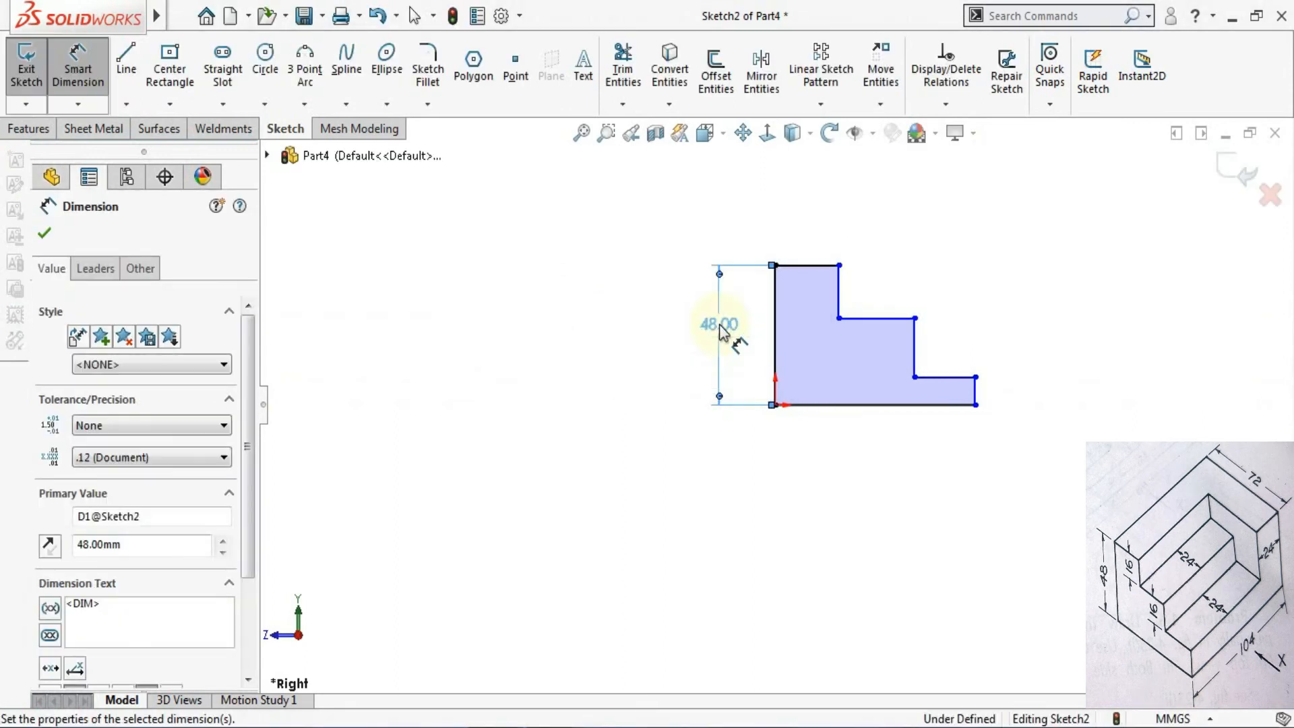
# Step: Dimension the upper and middle vertical step edges to 16 mm each
pyautogui.click(851, 289)
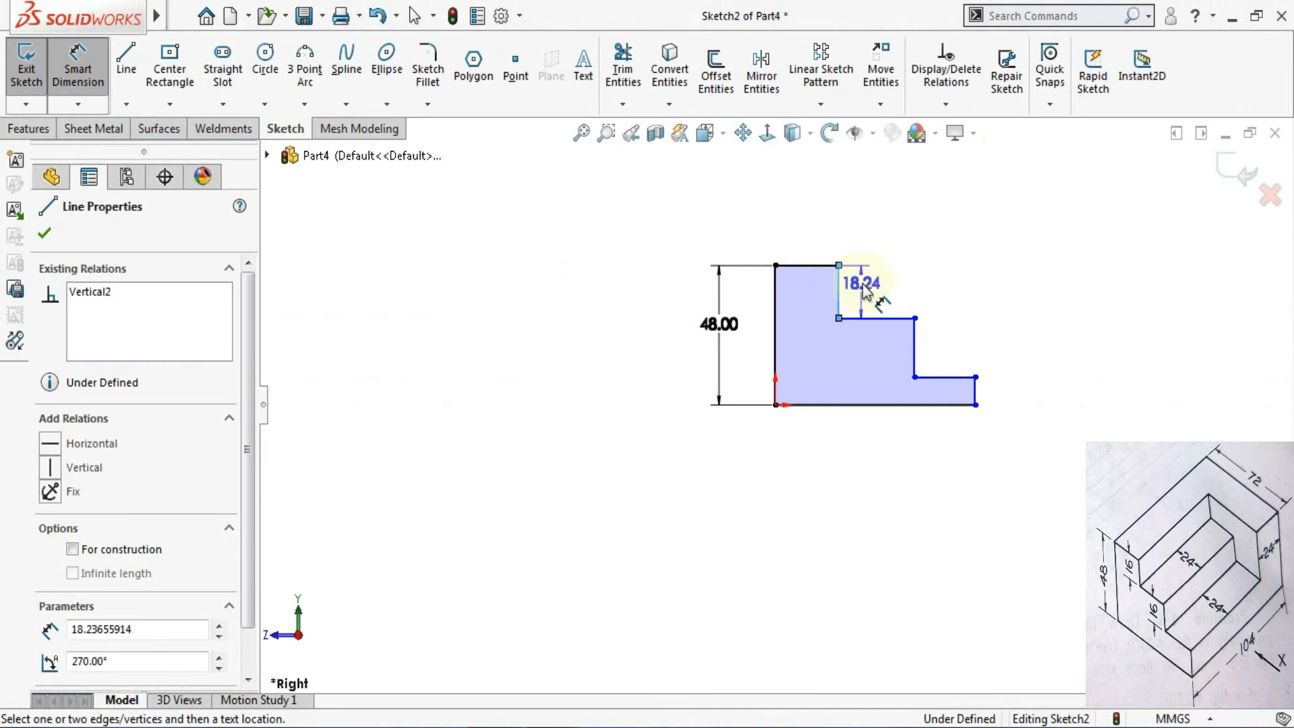
pyautogui.click(864, 290)
pyautogui.write('16')
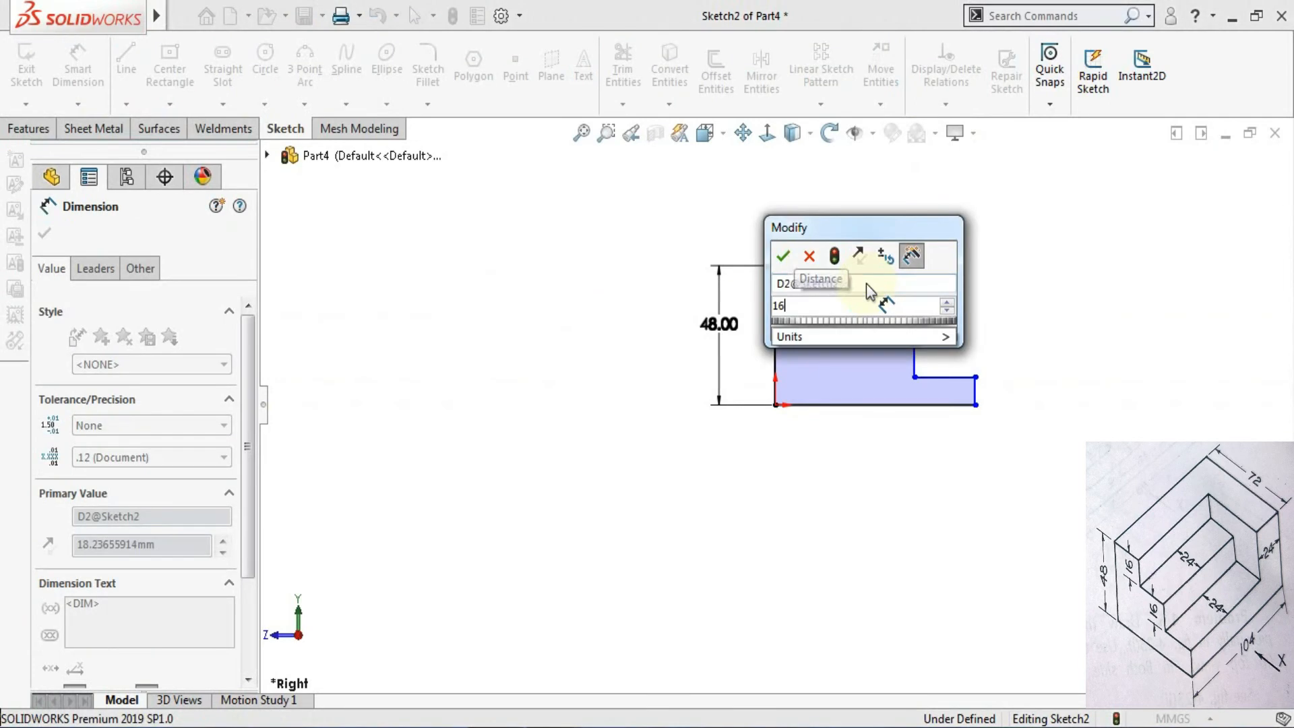
pyautogui.press('Return')
pyautogui.click(917, 341)
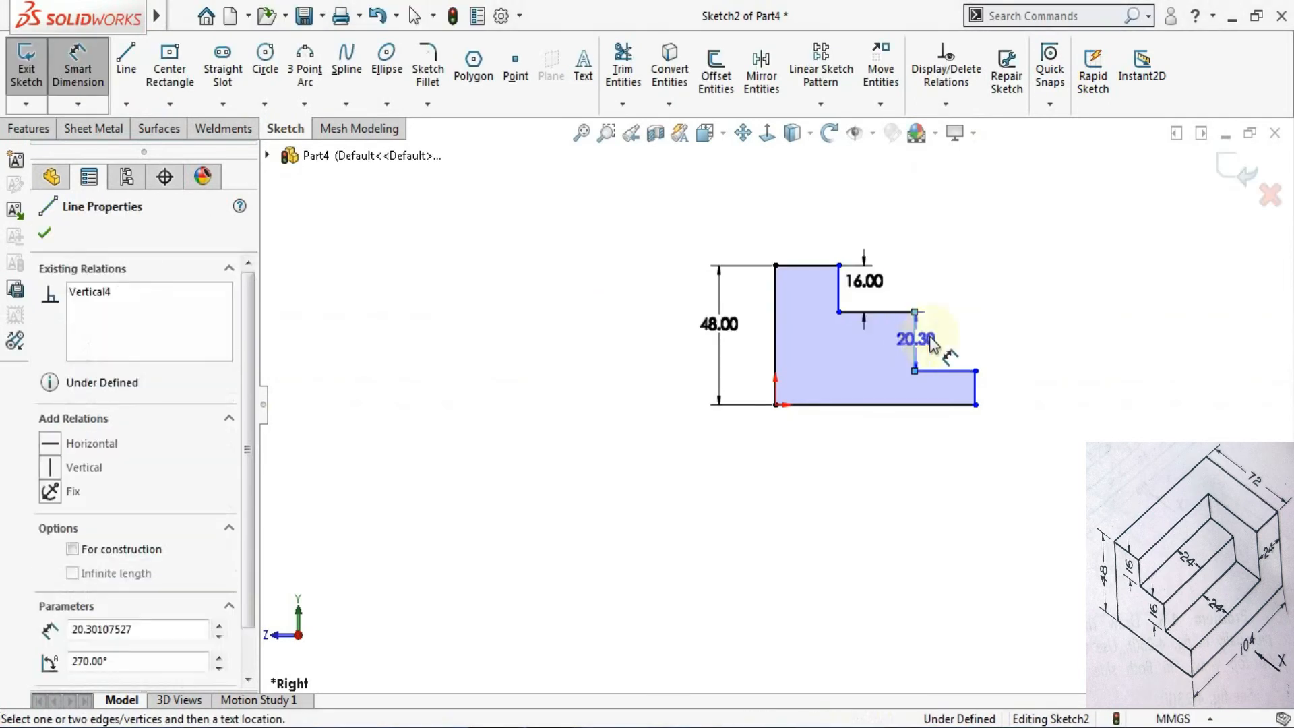
pyautogui.click(934, 341)
pyautogui.write('16')
pyautogui.press('Return')
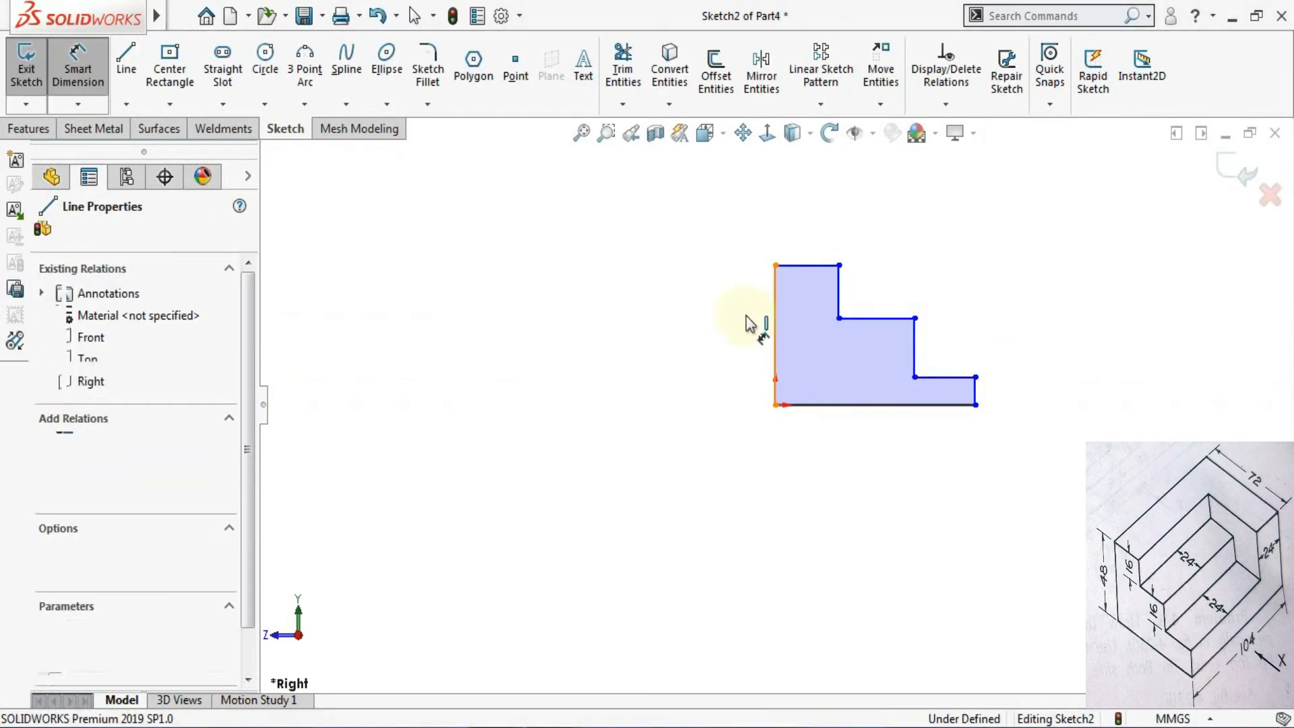
# Step: Dimension the profile's topmost horizontal edge to 24 mm and its base edge to 72 mm
pyautogui.click(819, 263)
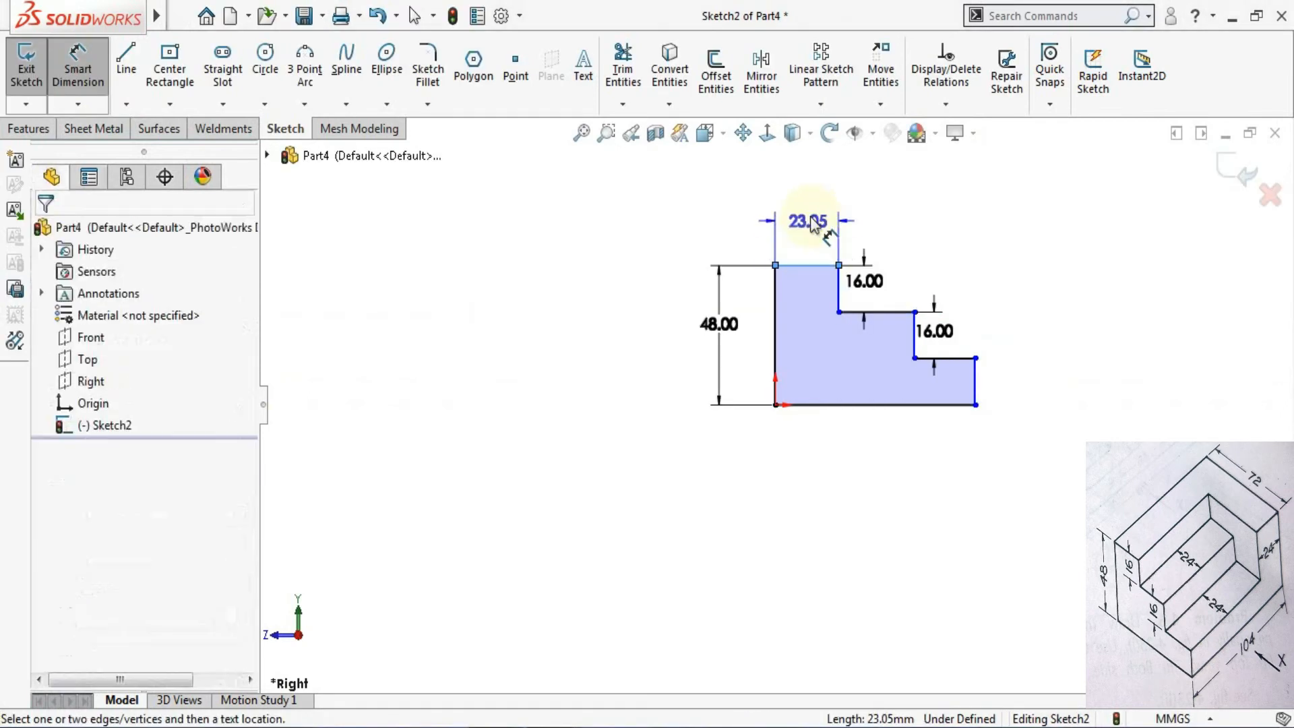
pyautogui.click(816, 226)
pyautogui.write('24')
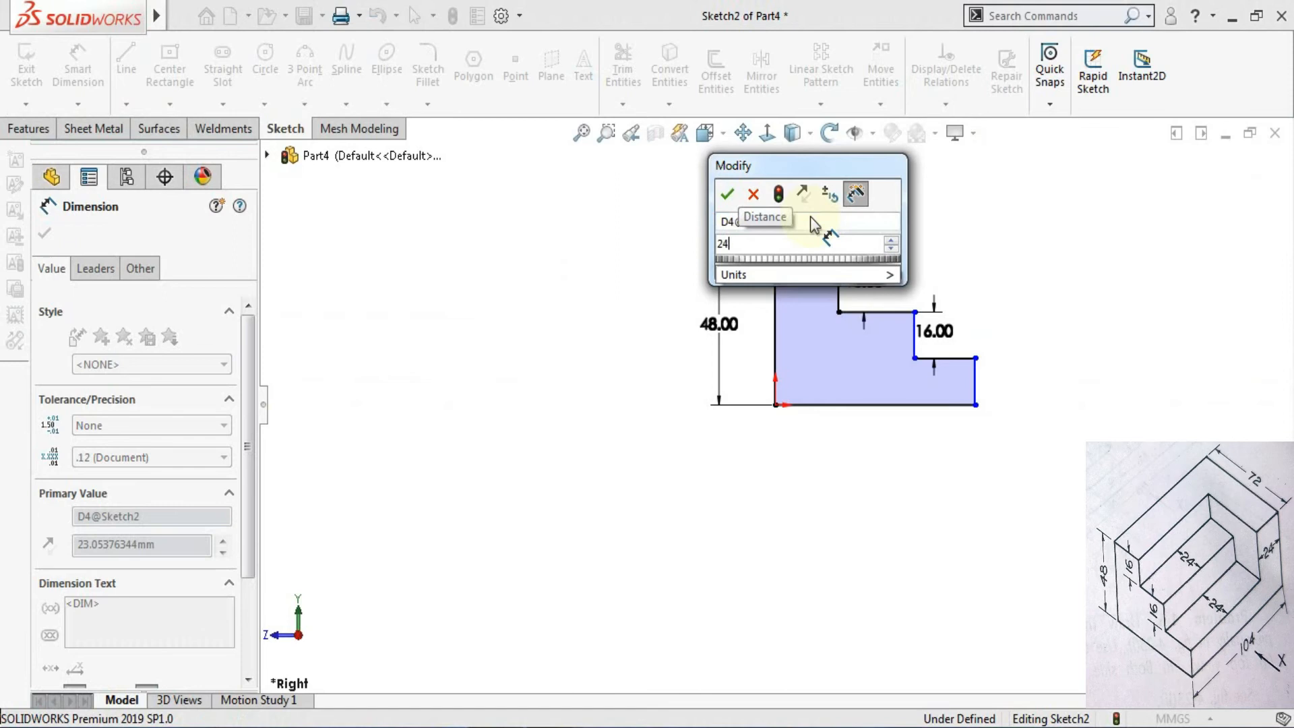
pyautogui.press('Return')
pyautogui.click(877, 405)
pyautogui.click(885, 486)
pyautogui.write('72')
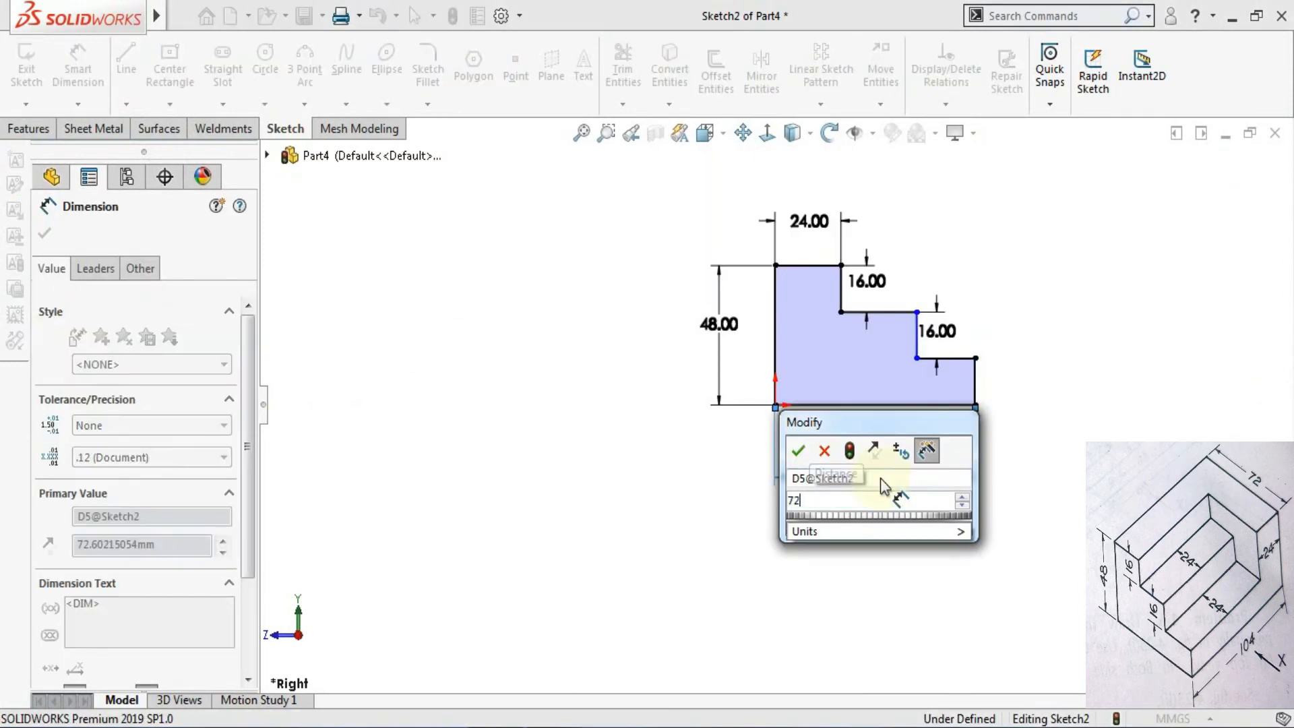
pyautogui.press('Return')
# Step: Dimension the middle step's horizontal edge to 24 mm and finish the sketch
pyautogui.click(880, 313)
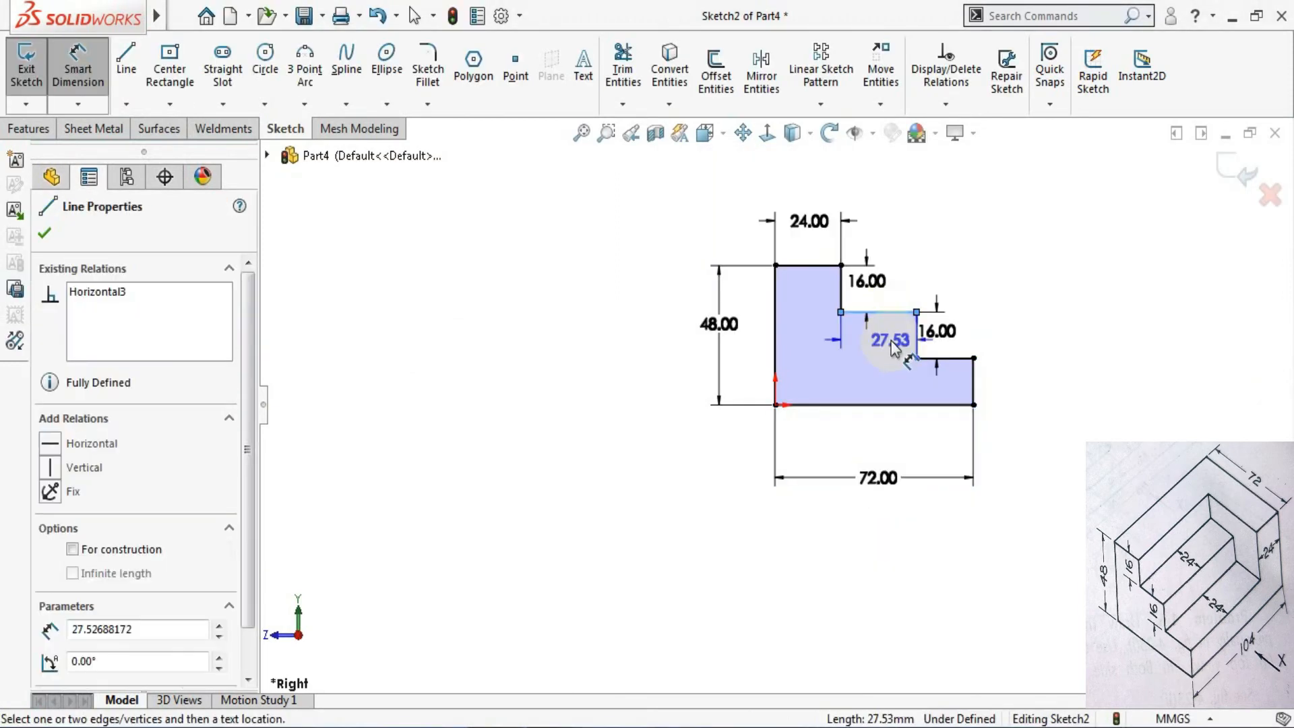
pyautogui.click(891, 342)
pyautogui.write('24')
pyautogui.press('Return')
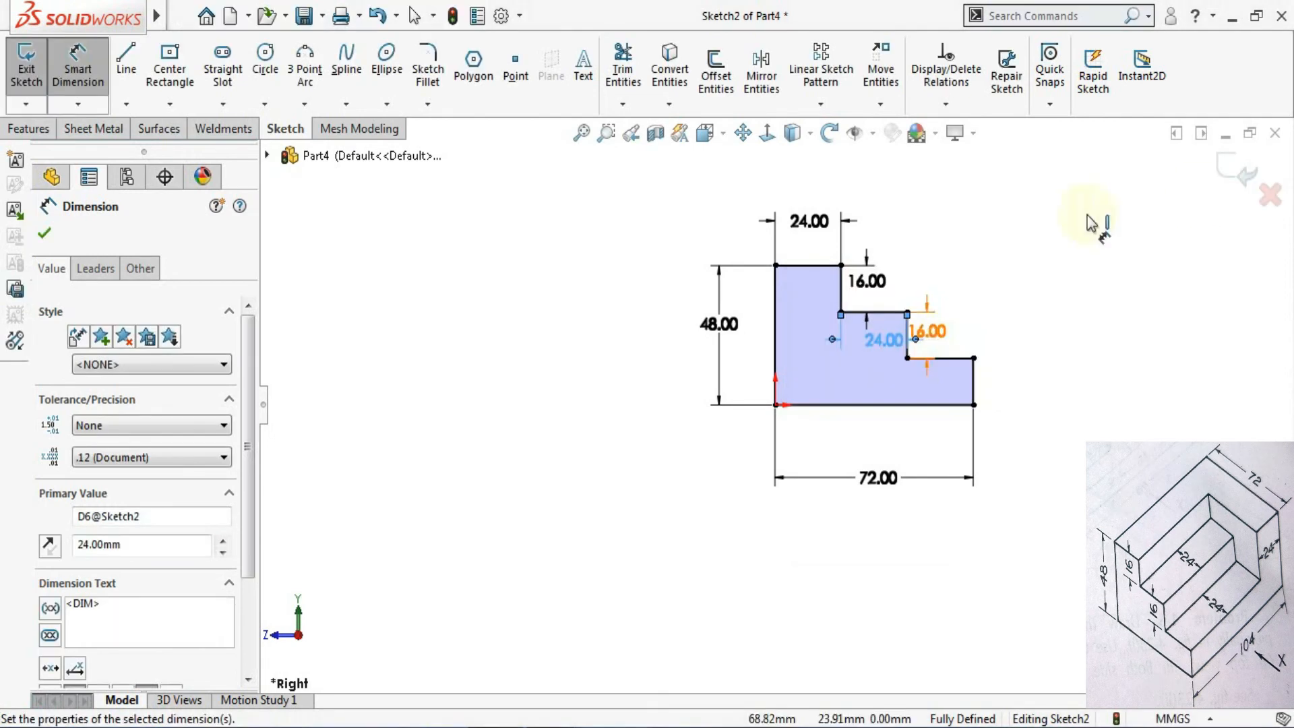
pyautogui.click(1242, 177)
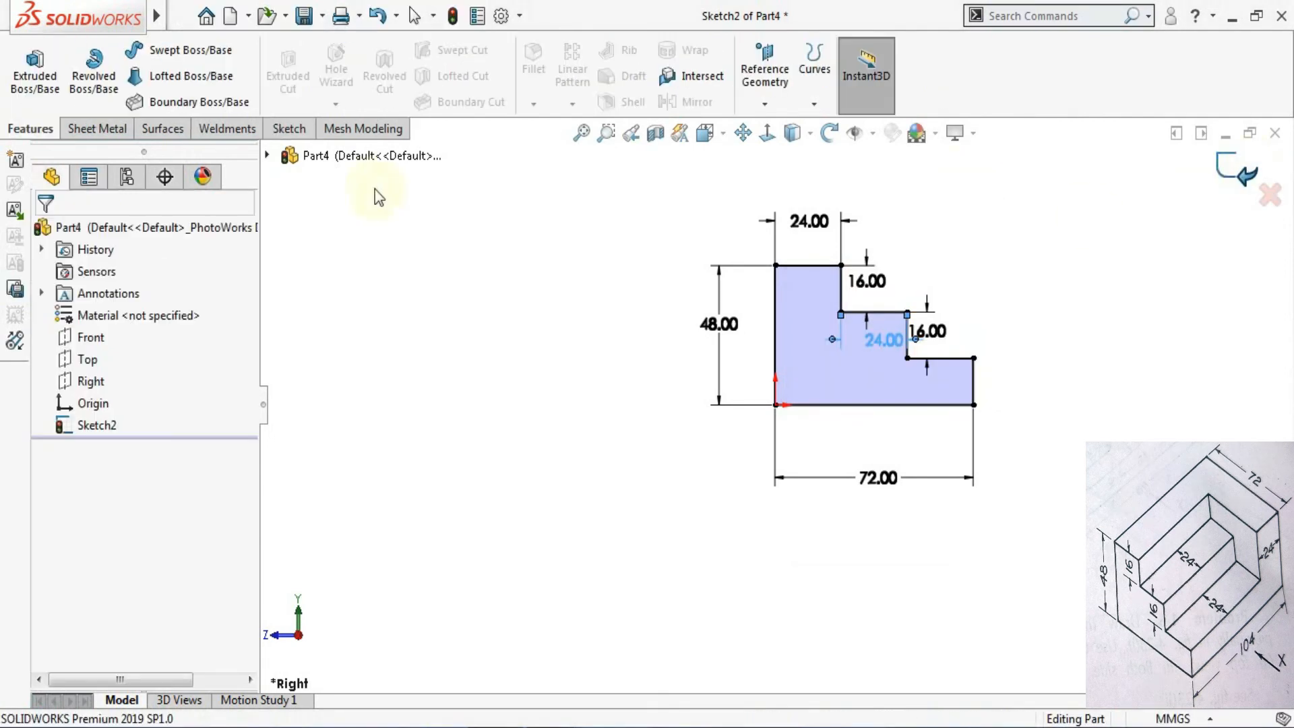
# Step: Extrude the staircase profile as a 104 mm blind boss
pyautogui.click(35, 74)
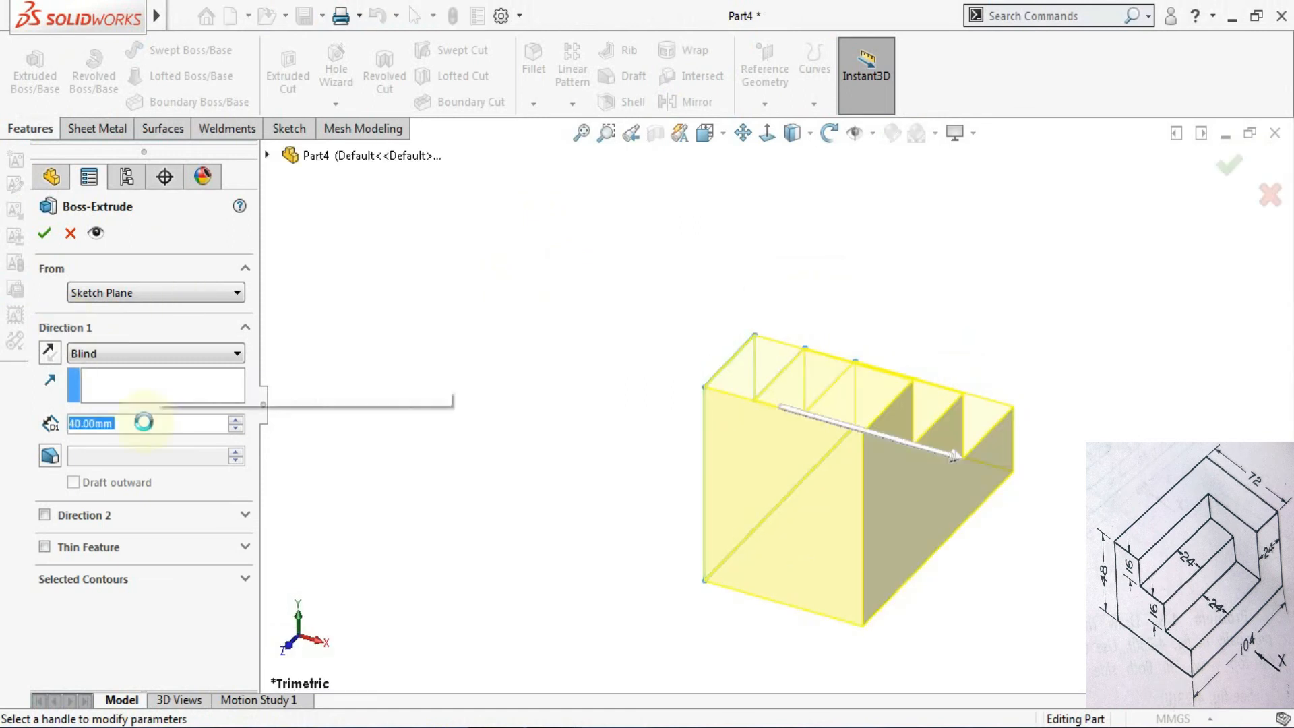
pyautogui.write('10')
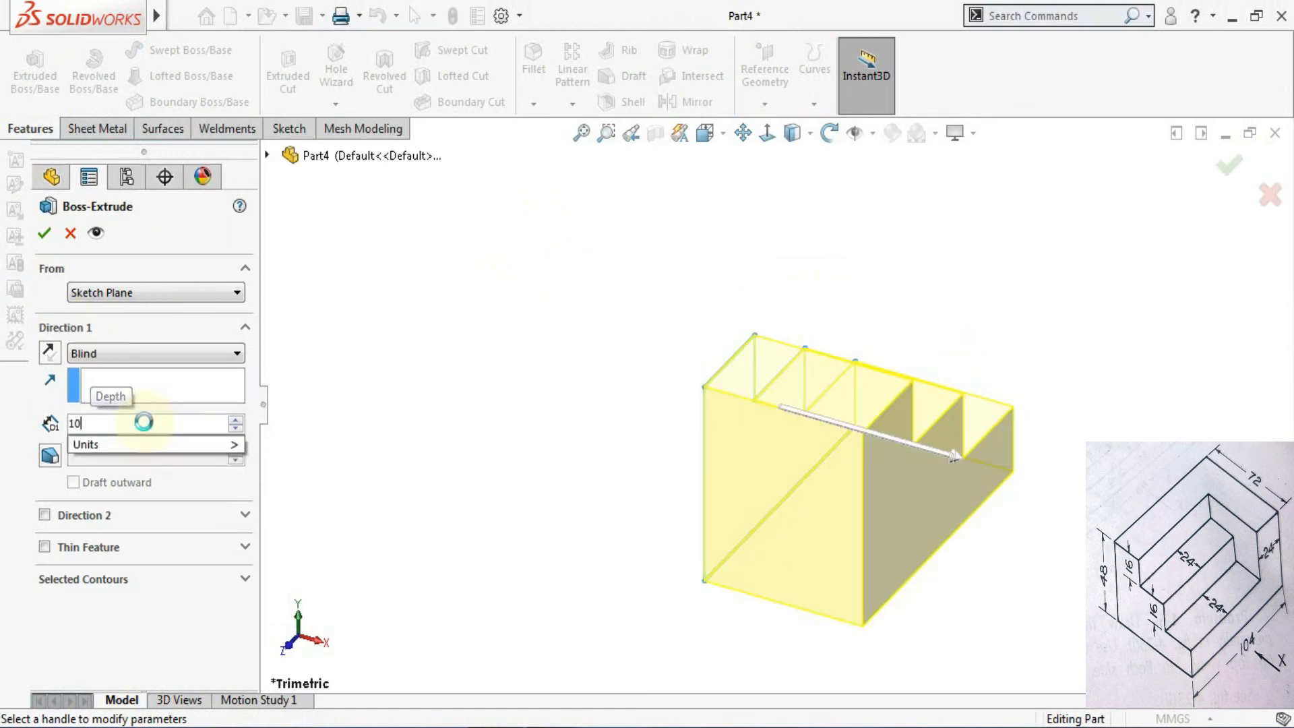
pyautogui.write('4')
pyautogui.press('Return')
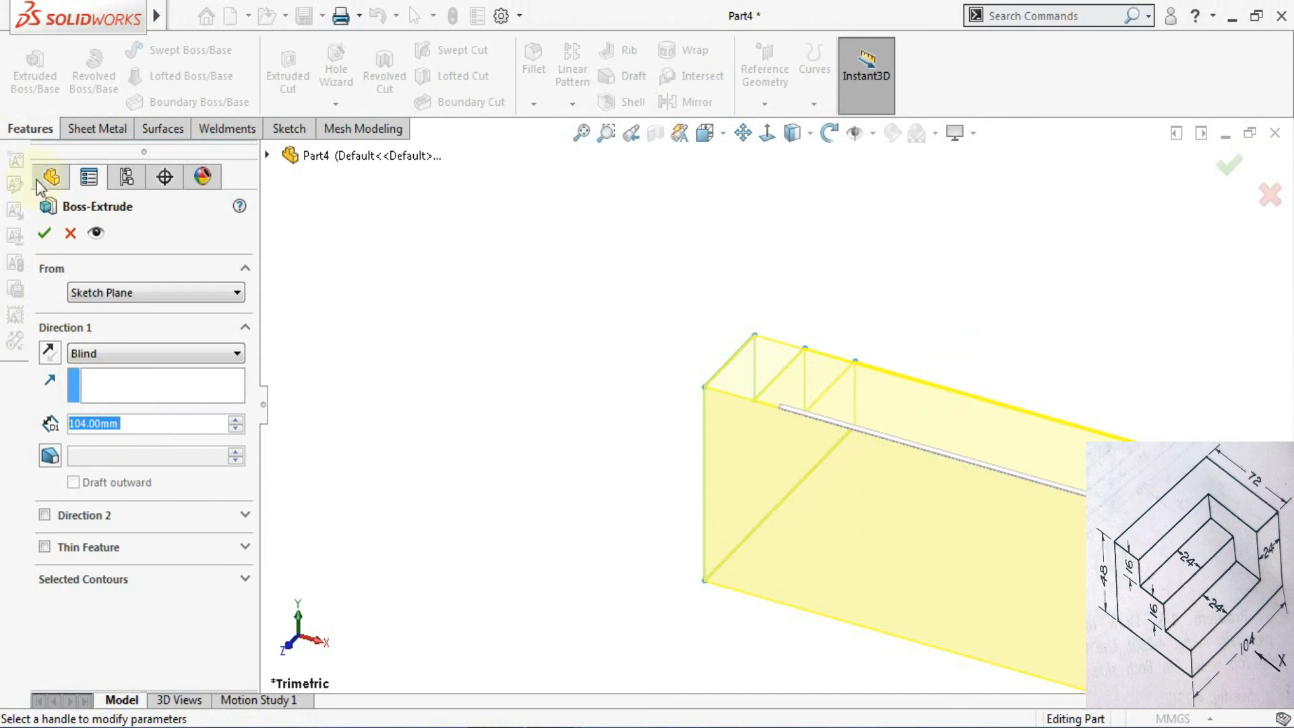
pyautogui.click(45, 233)
pyautogui.scroll(3, 776, 403)
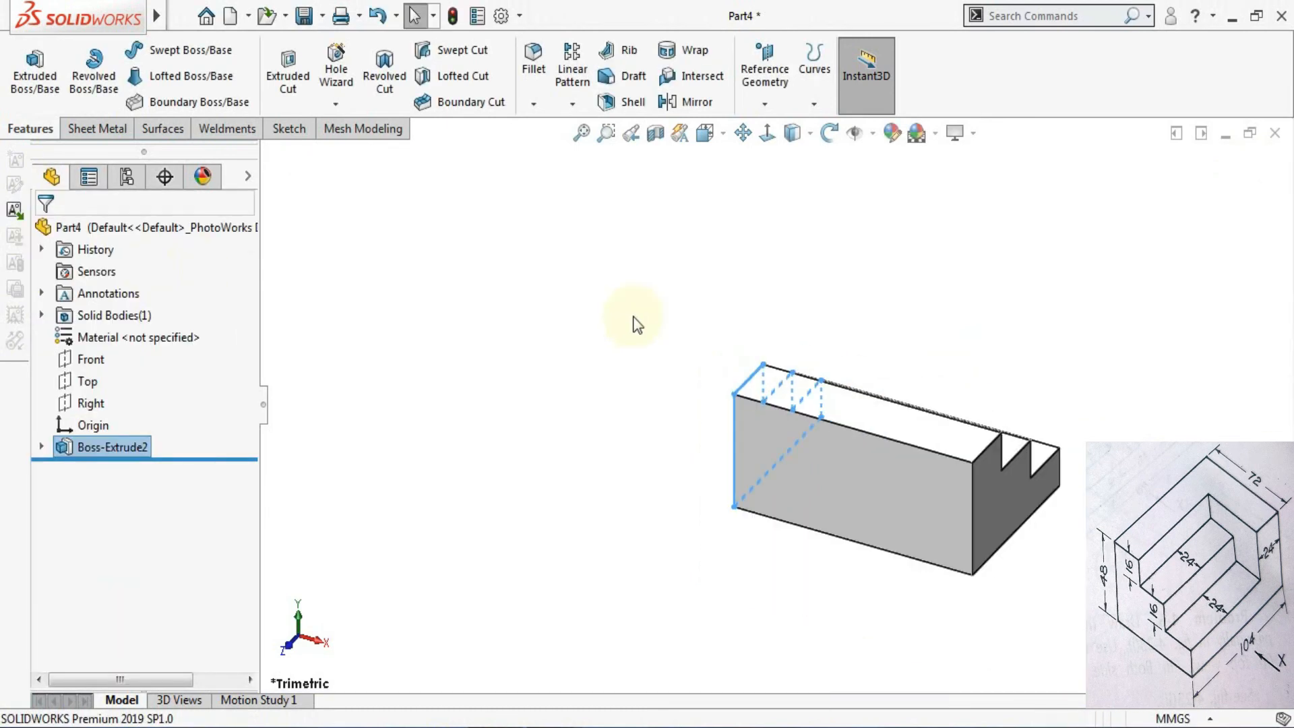
# Step: Start a new sketch on the stepped end face of the extruded block, viewed normal to the face
pyautogui.click(1114, 409)
pyautogui.scroll(-2, 1079, 503)
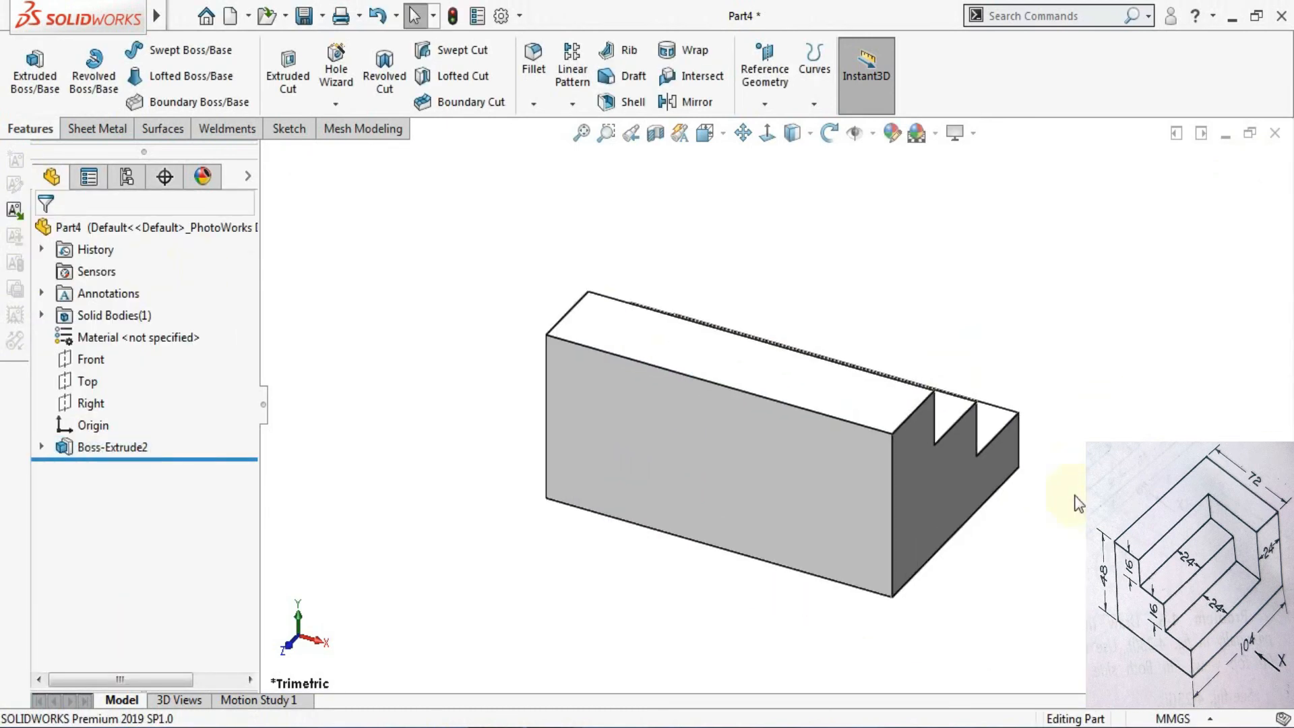
pyautogui.click(946, 504)
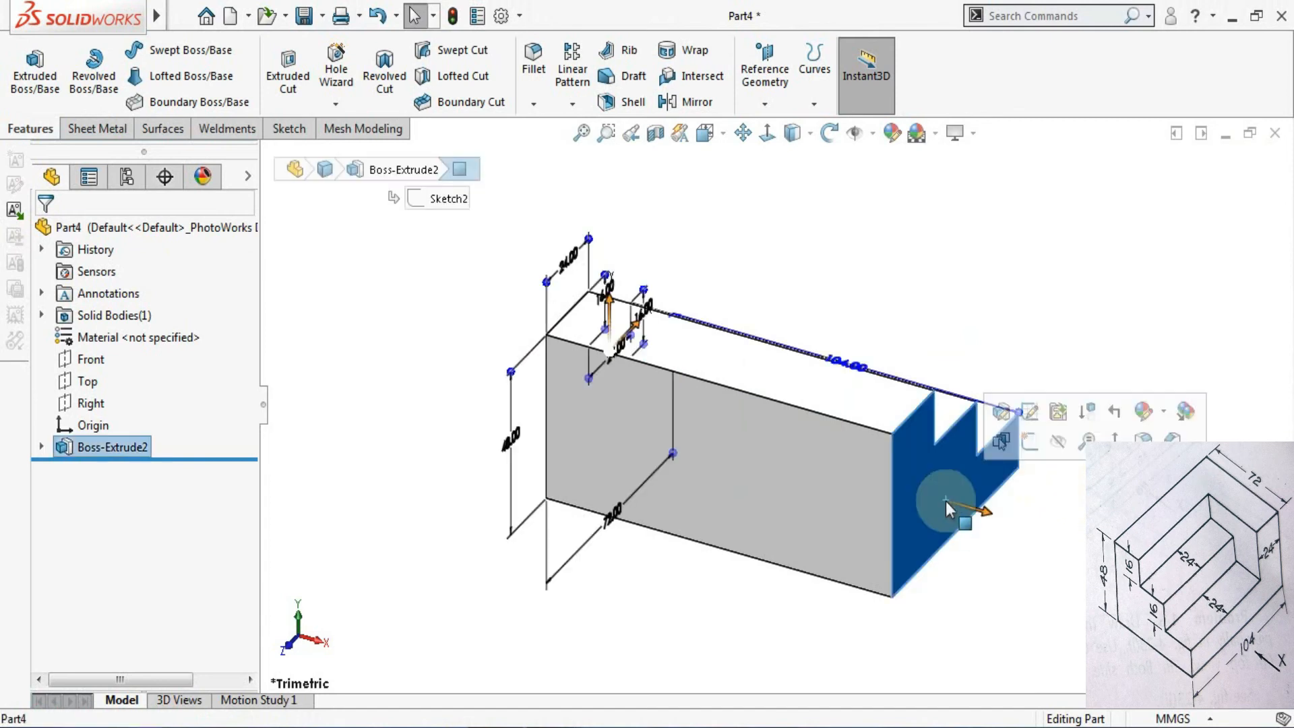
pyautogui.click(1030, 442)
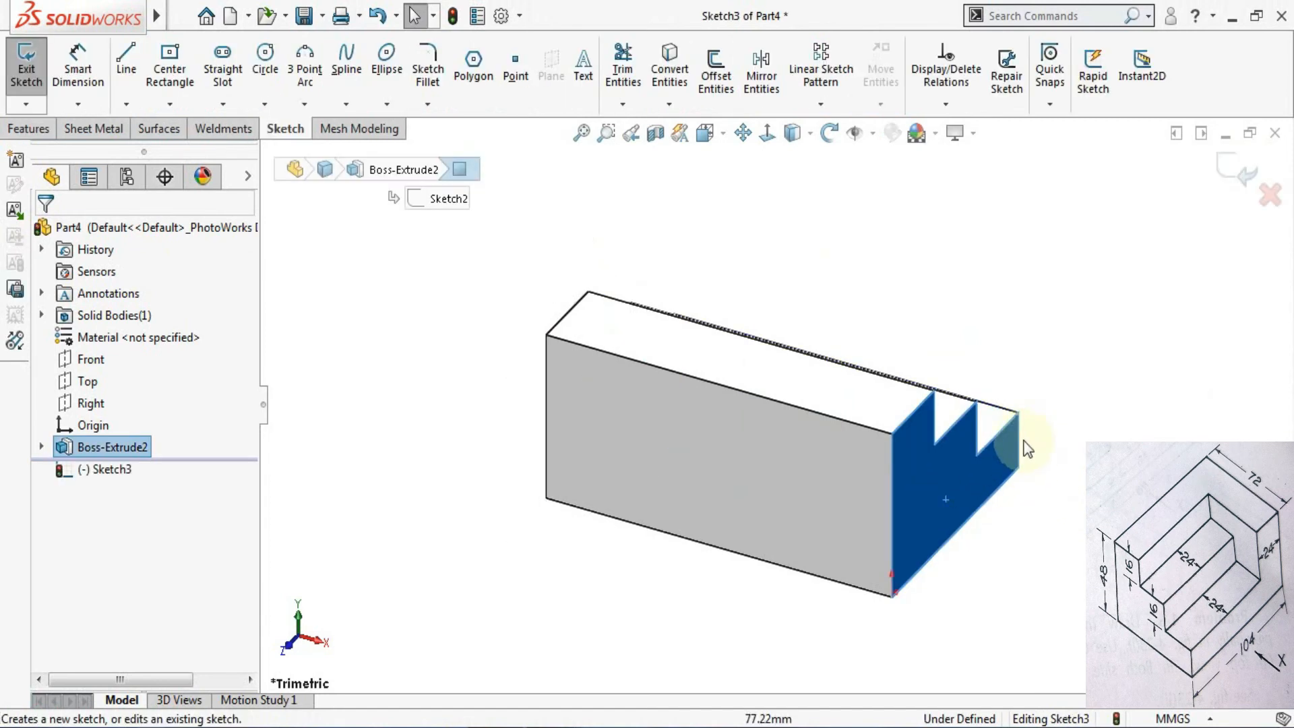
pyautogui.click(768, 139)
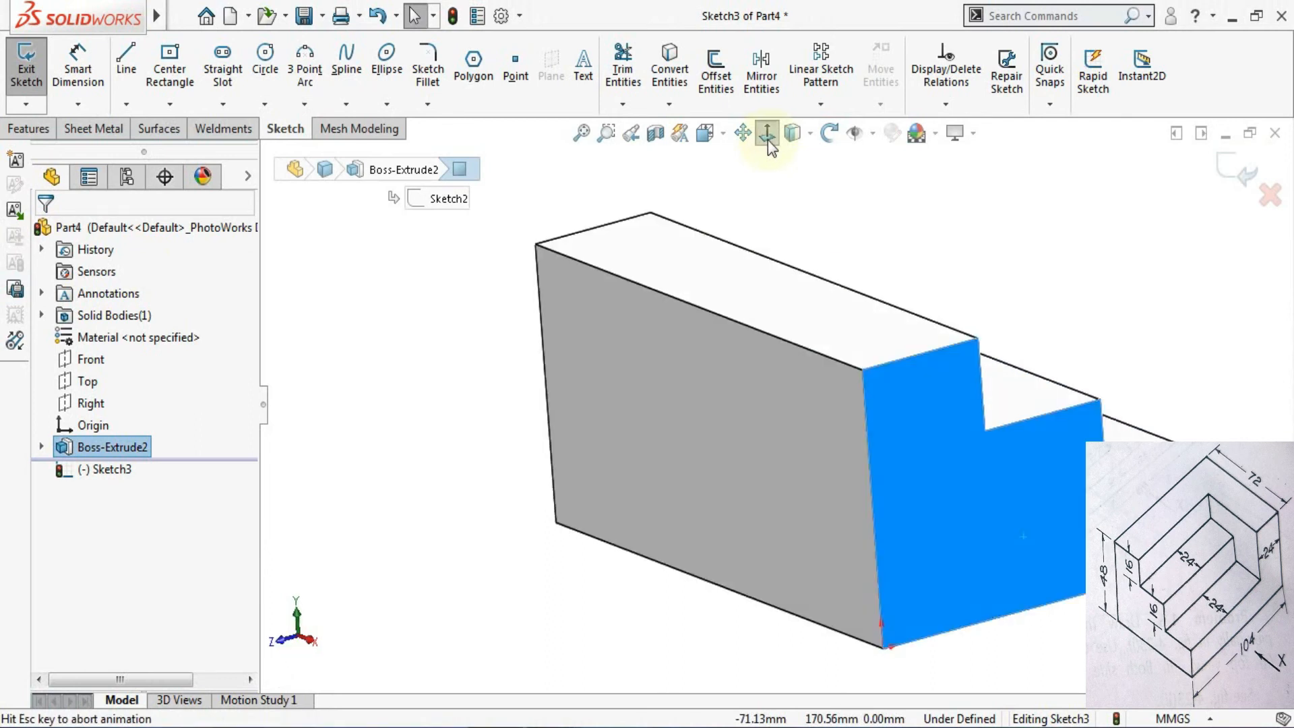
# Step: Convert the end face's tall vertical edge and base edge into sketch lines and close them into a full rectangle with lines
pyautogui.click(962, 273)
pyautogui.keyDown('ctrl'); pyautogui.click(615, 609); pyautogui.keyUp('ctrl')
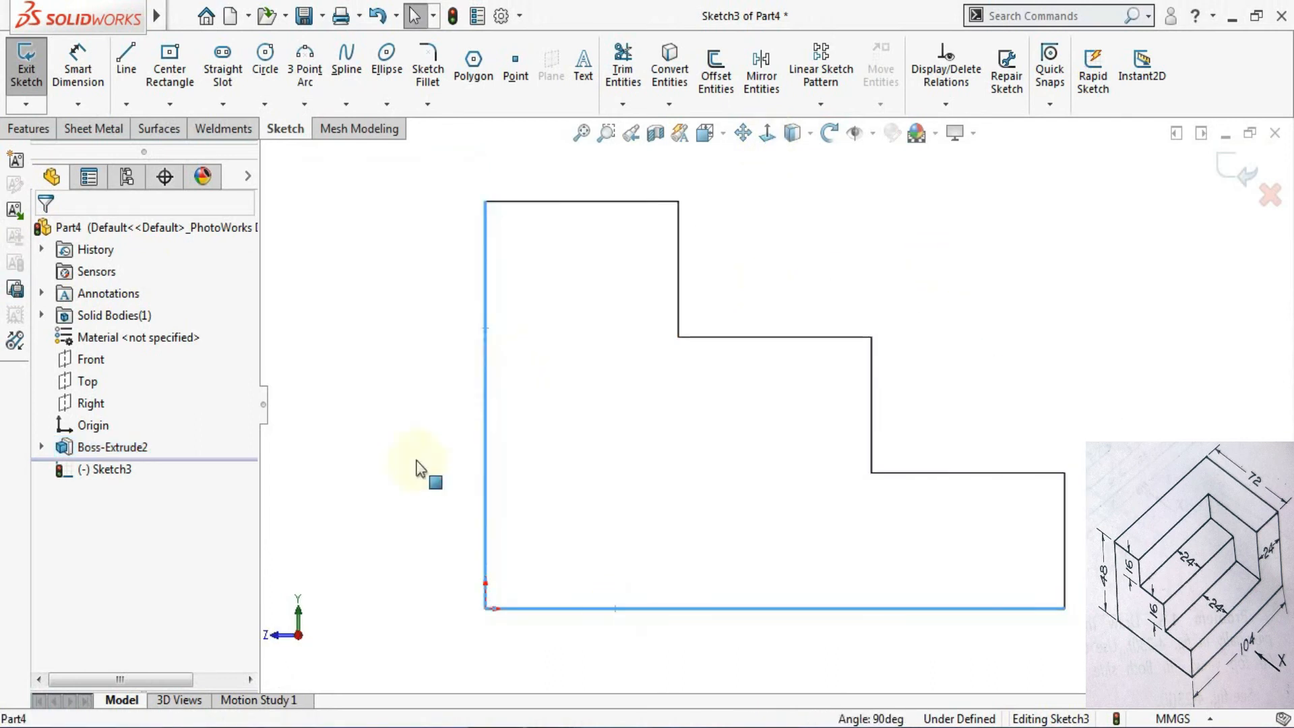
pyautogui.click(671, 76)
pyautogui.click(126, 64)
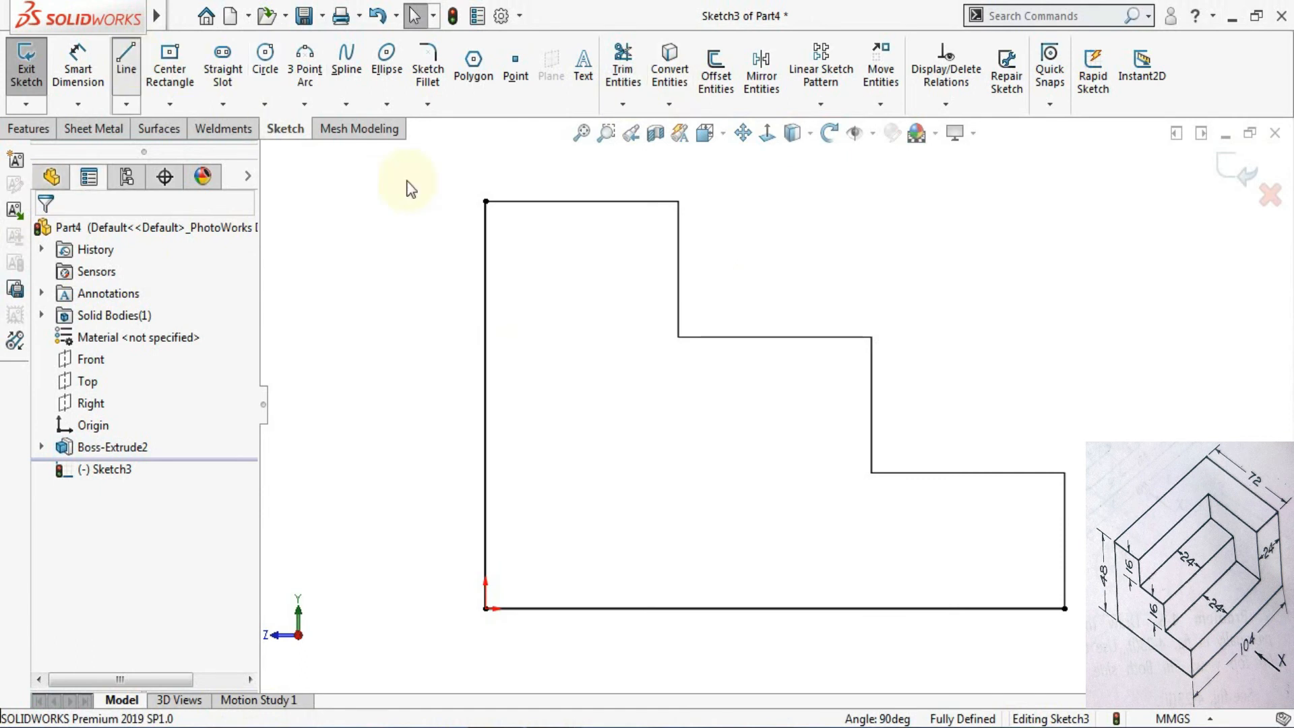
pyautogui.click(487, 202)
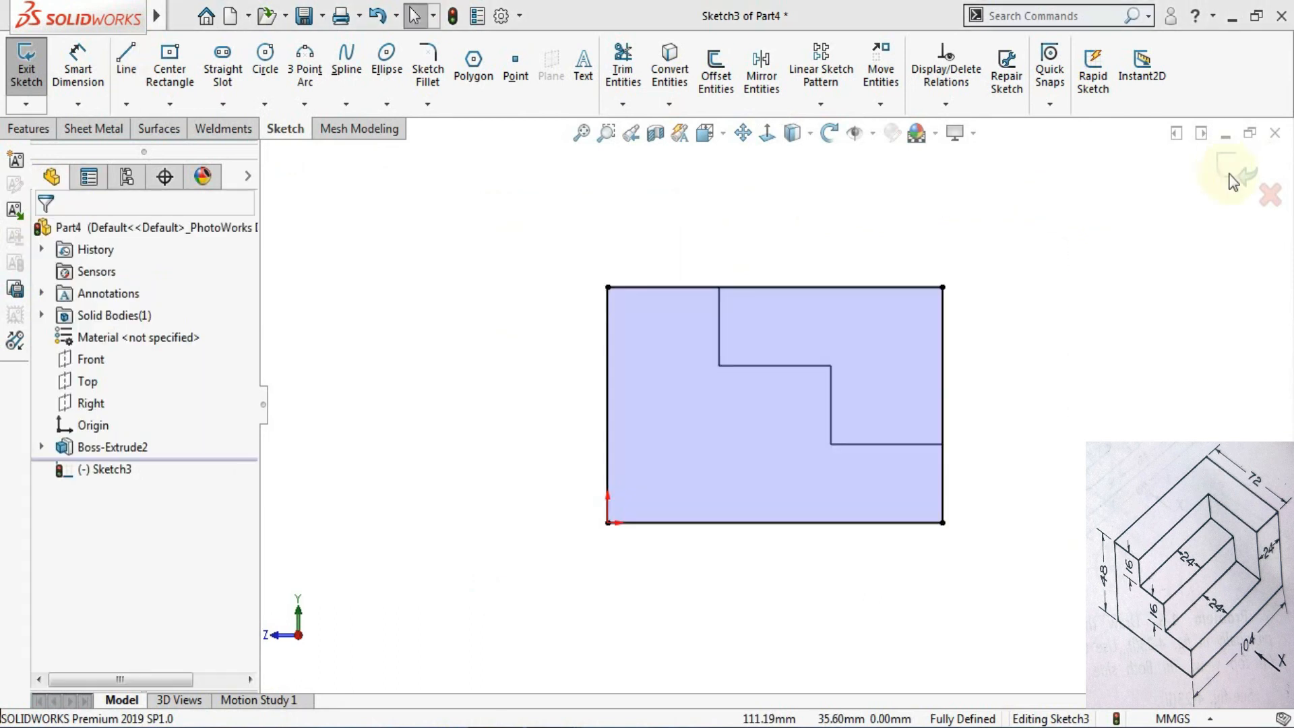
# Step: Extrude the rectangle as a 24 mm blind boss, reversed into the stepped body and merged with it, forming the end wall
pyautogui.click(30, 129)
pyautogui.click(36, 71)
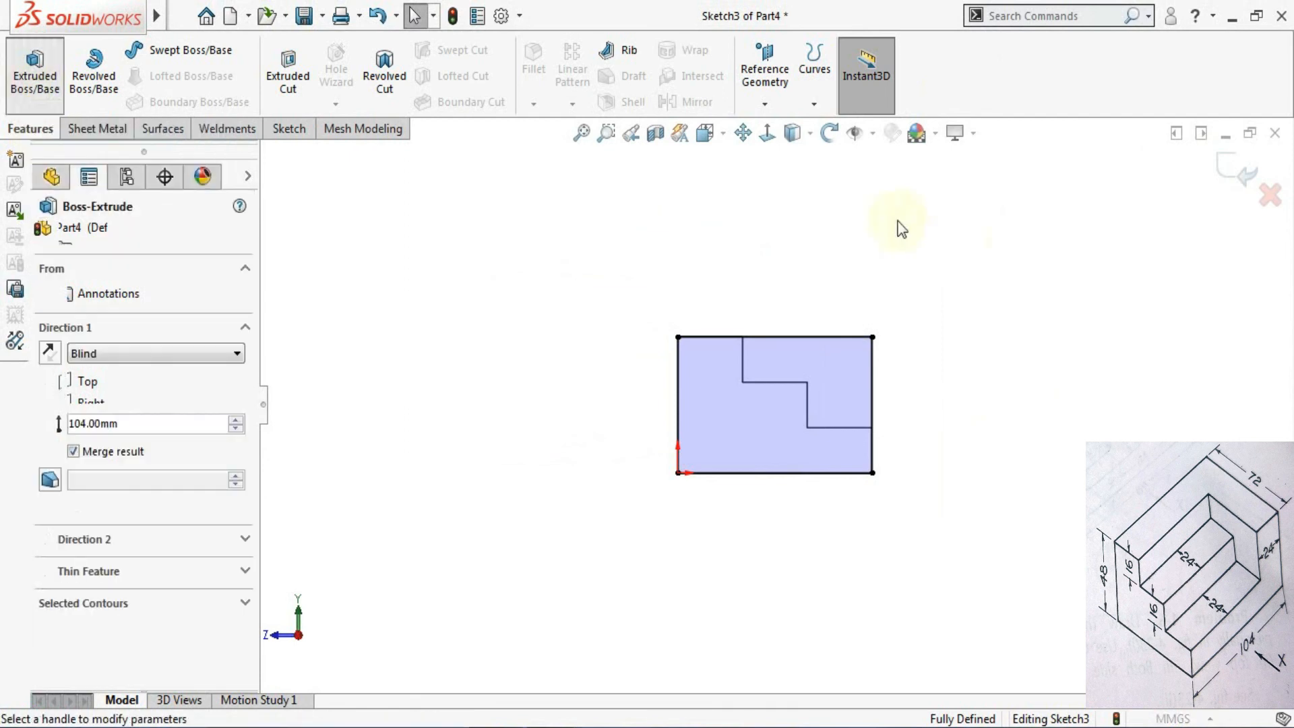
pyautogui.moveTo(981, 296); pyautogui.dragTo(924, 357, button='middle')
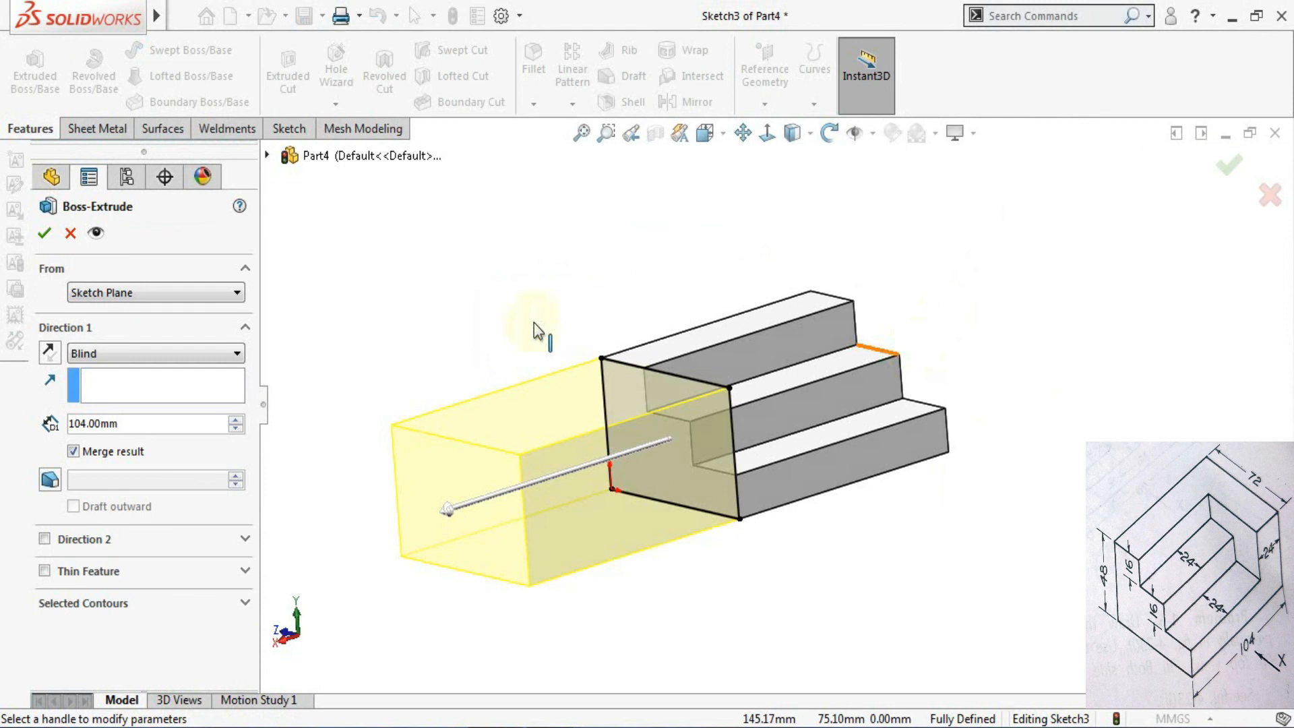
pyautogui.click(49, 353)
pyautogui.doubleClick(94, 424)
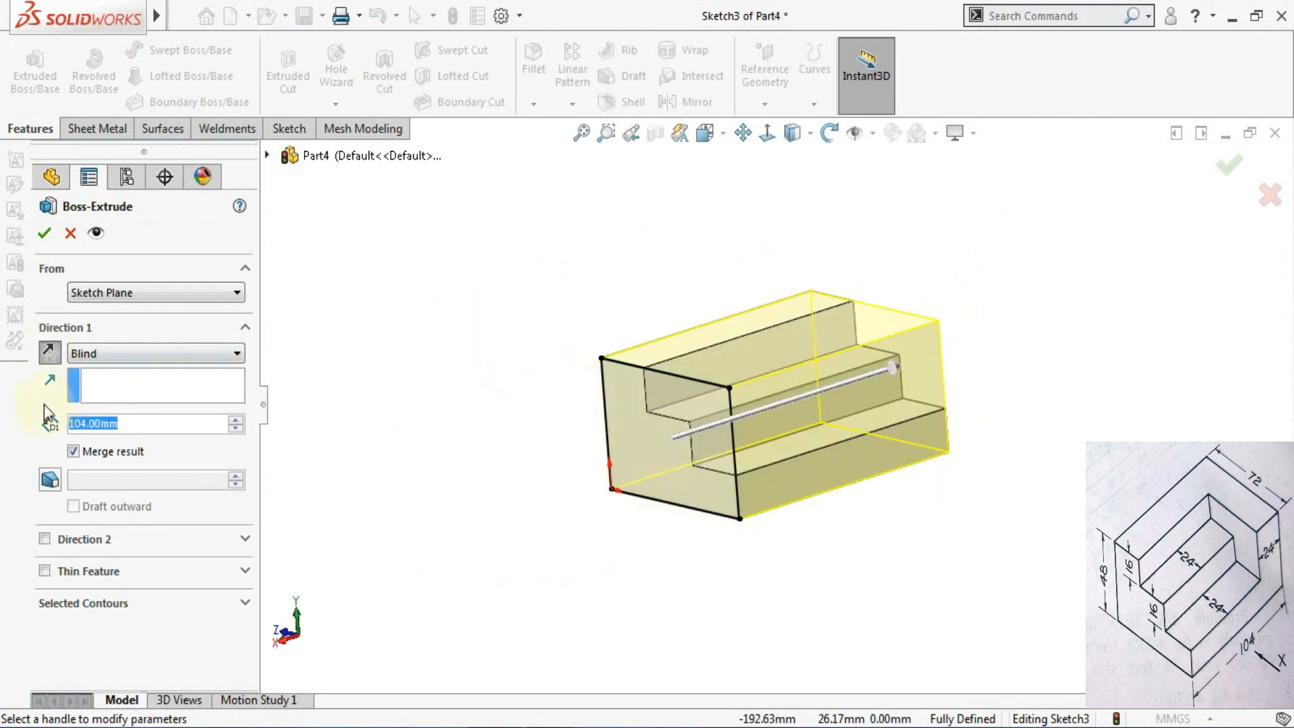
pyautogui.write('24')
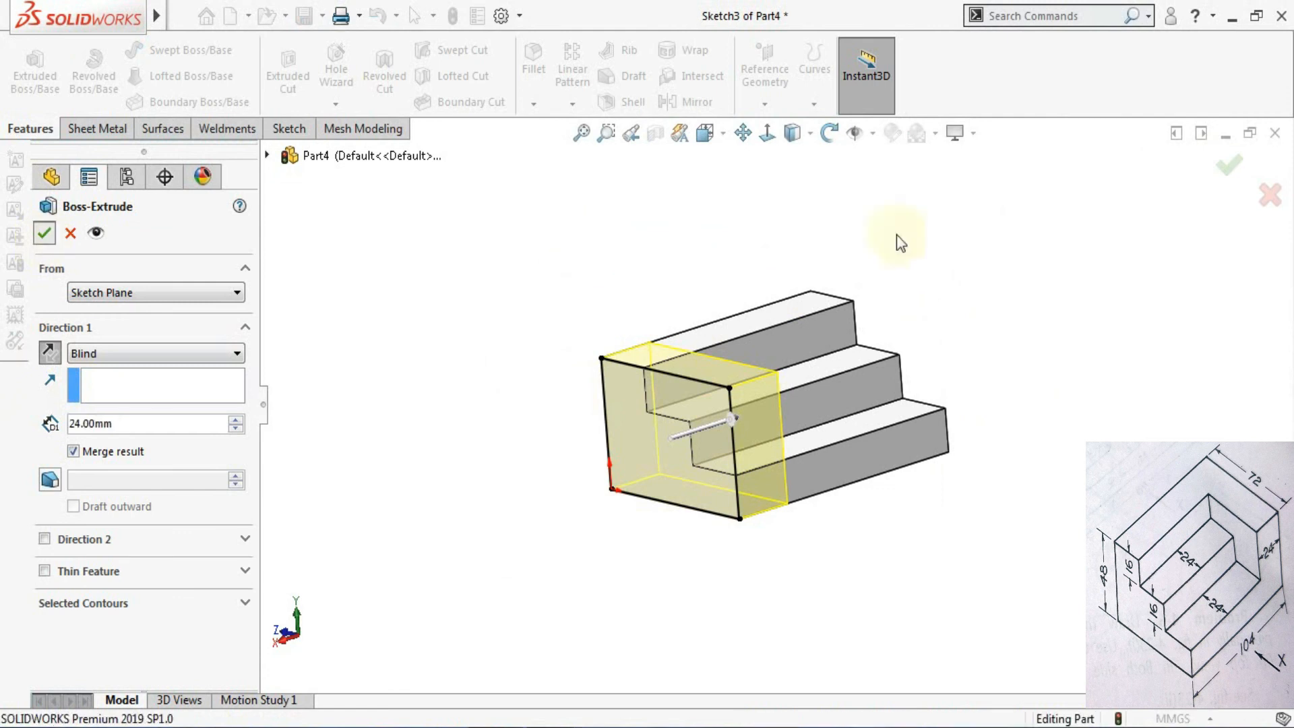
pyautogui.press('Return')
pyautogui.moveTo(955, 262); pyautogui.dragTo(908, 320, button='middle')
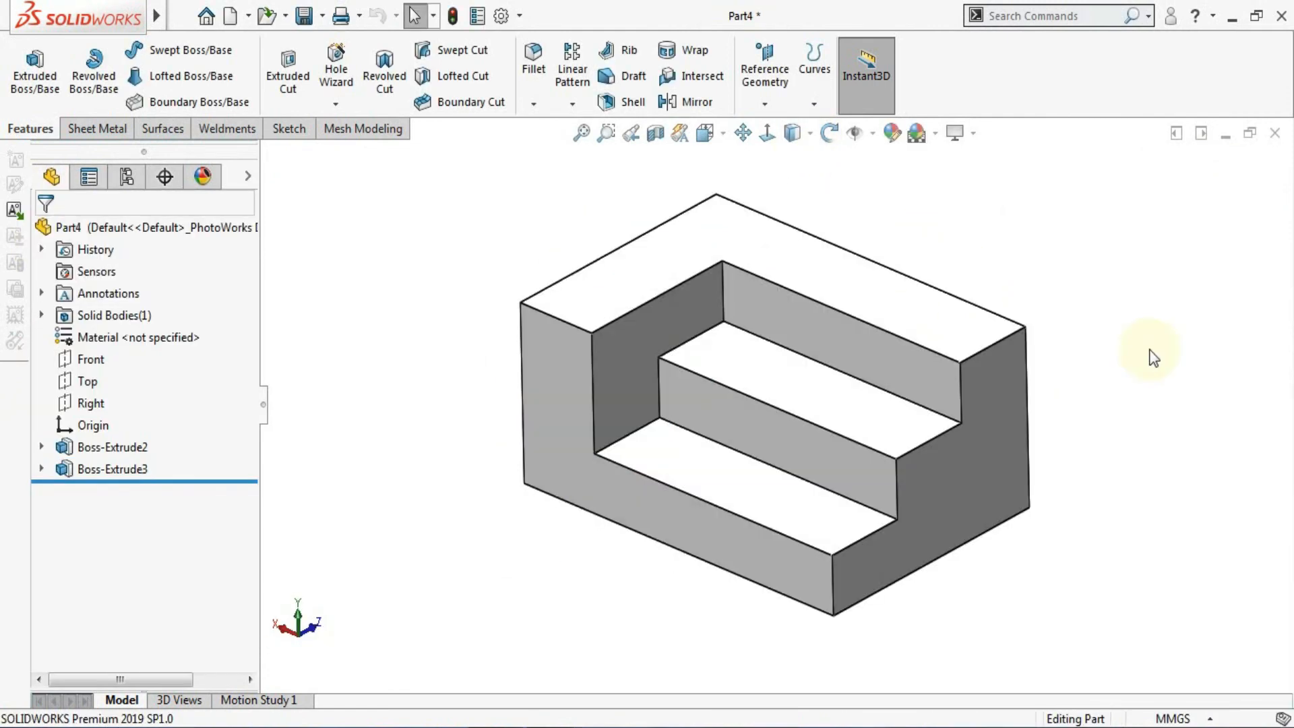